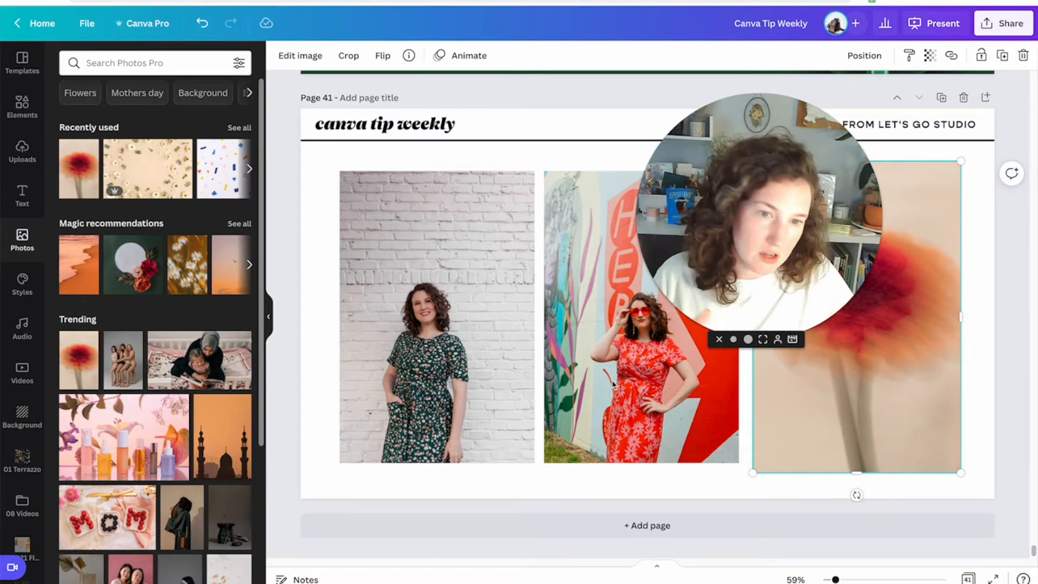
Remove the background from the left photo of the woman against the brick wall.
{"action": "left_click", "coordinate": [435, 302]}
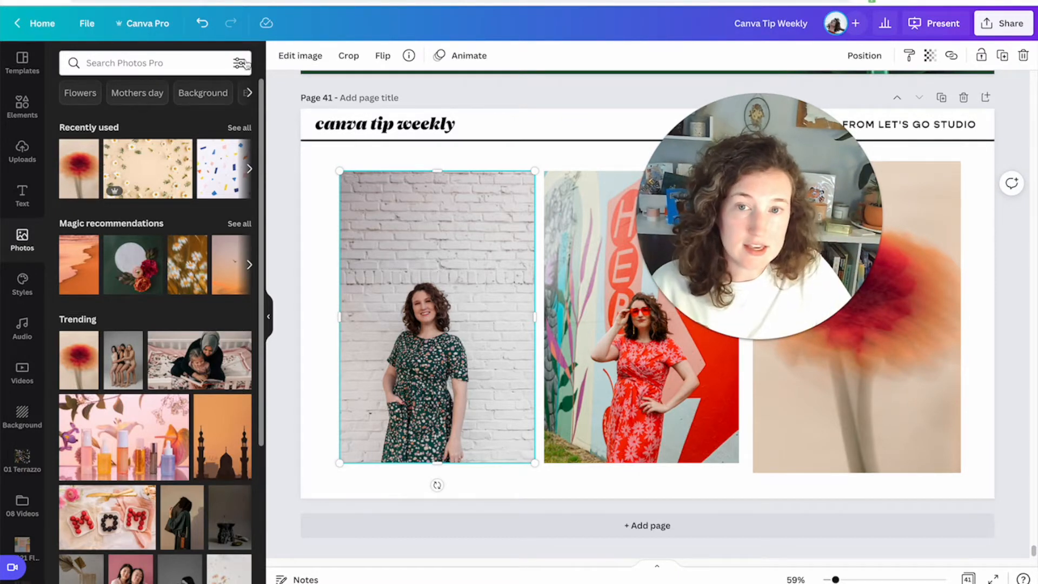
{"action": "left_click", "coordinate": [304, 55]}
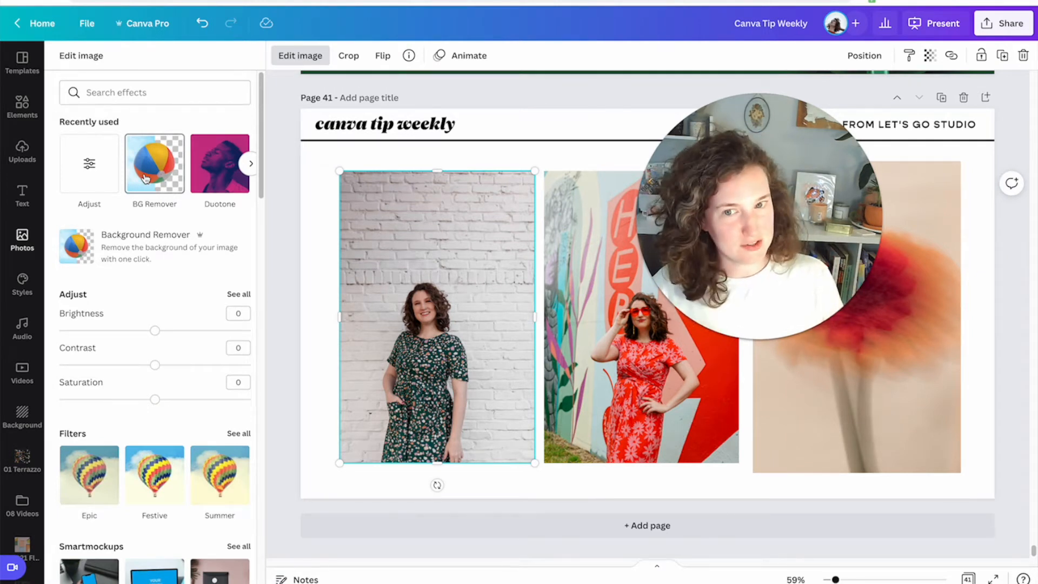
{"action": "left_click", "coordinate": [145, 178]}
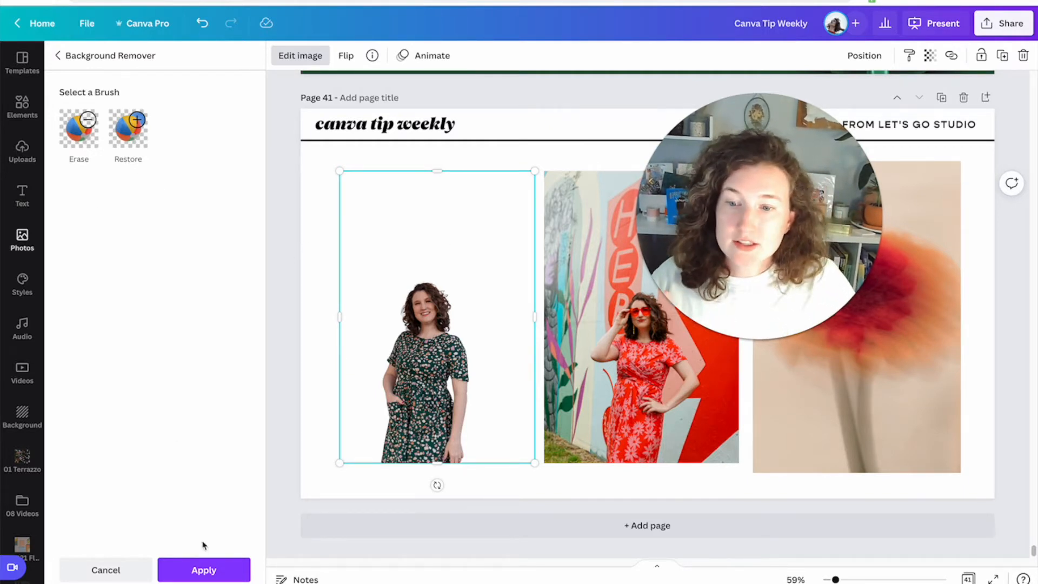
{"action": "left_click", "coordinate": [205, 576]}
{"action": "left_click", "coordinate": [264, 325]}
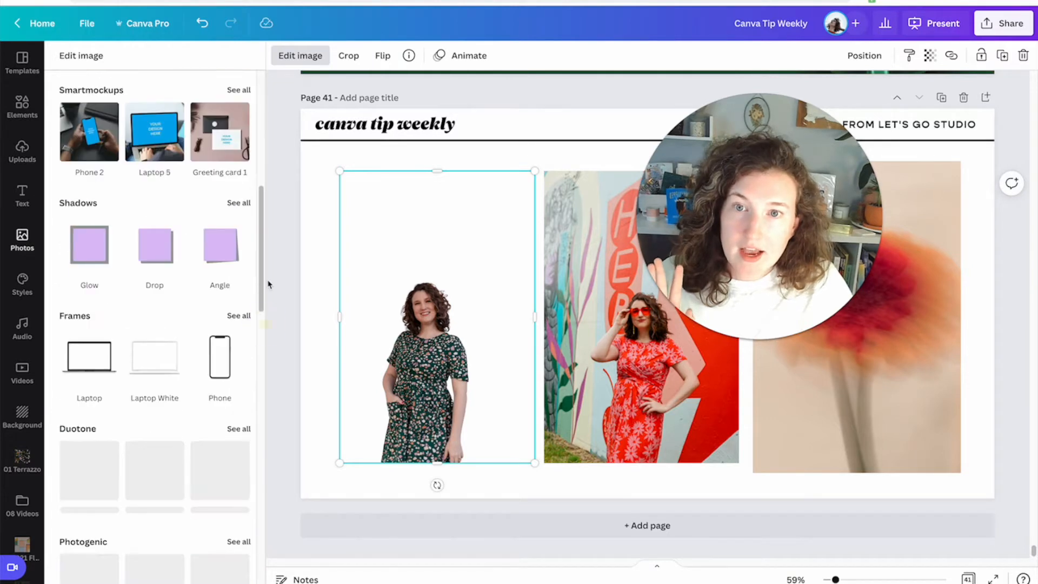
{"action": "left_click", "coordinate": [268, 283]}
{"action": "left_click", "coordinate": [287, 274]}
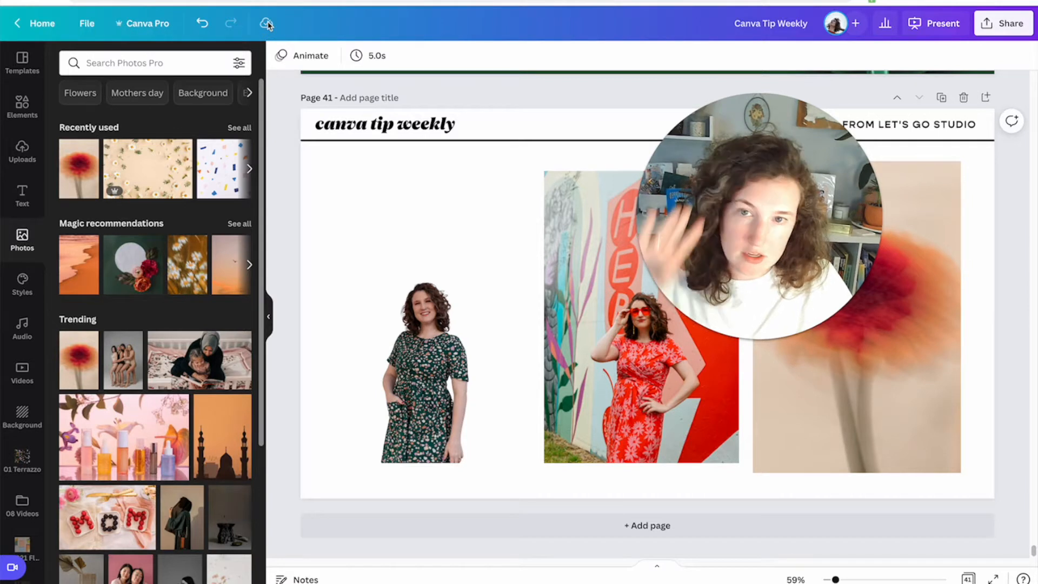
Tighten the cutout's frame around the woman, then enlarge it and place it at the page's lower left.
{"action": "left_click", "coordinate": [342, 326]}
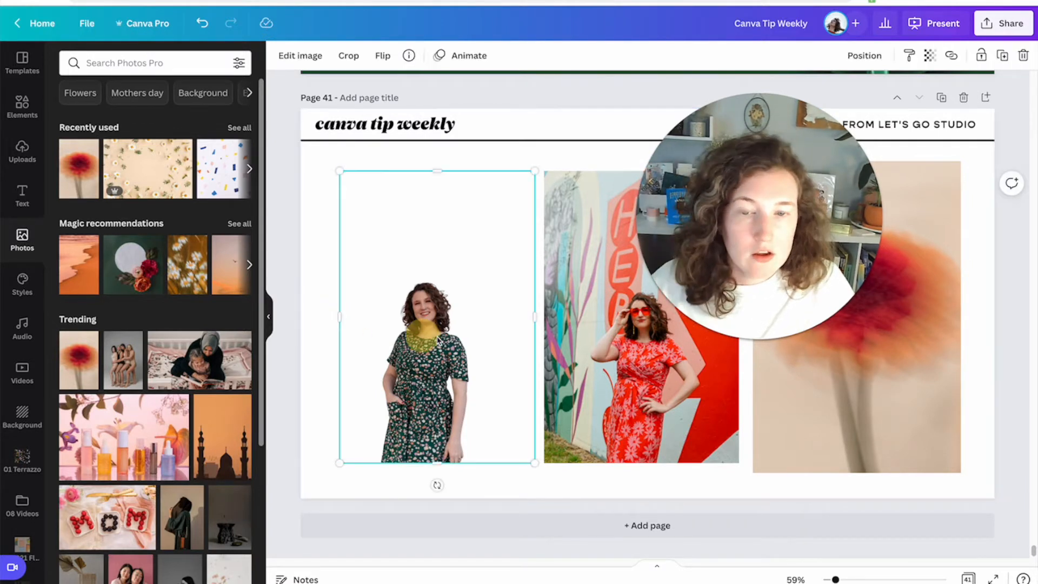
{"action": "left_click_drag", "start_coordinate": [436, 171], "coordinate": [441, 275]}
{"action": "left_click_drag", "start_coordinate": [534, 368], "coordinate": [484, 355]}
{"action": "left_click_drag", "start_coordinate": [341, 355], "coordinate": [372, 355]}
{"action": "left_click_drag", "start_coordinate": [436, 363], "coordinate": [403, 392]}
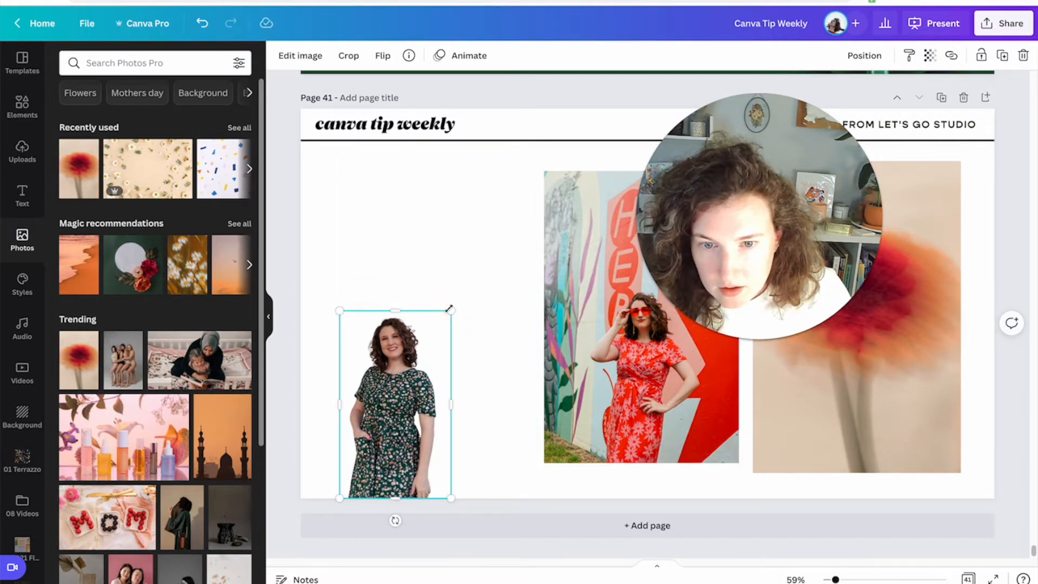
{"action": "left_click_drag", "start_coordinate": [450, 309], "coordinate": [545, 182]}
{"action": "left_click_drag", "start_coordinate": [498, 264], "coordinate": [474, 265]}
{"action": "left_click", "coordinate": [470, 162]}
{"action": "left_click_drag", "start_coordinate": [738, 256], "coordinate": [317, 241]}
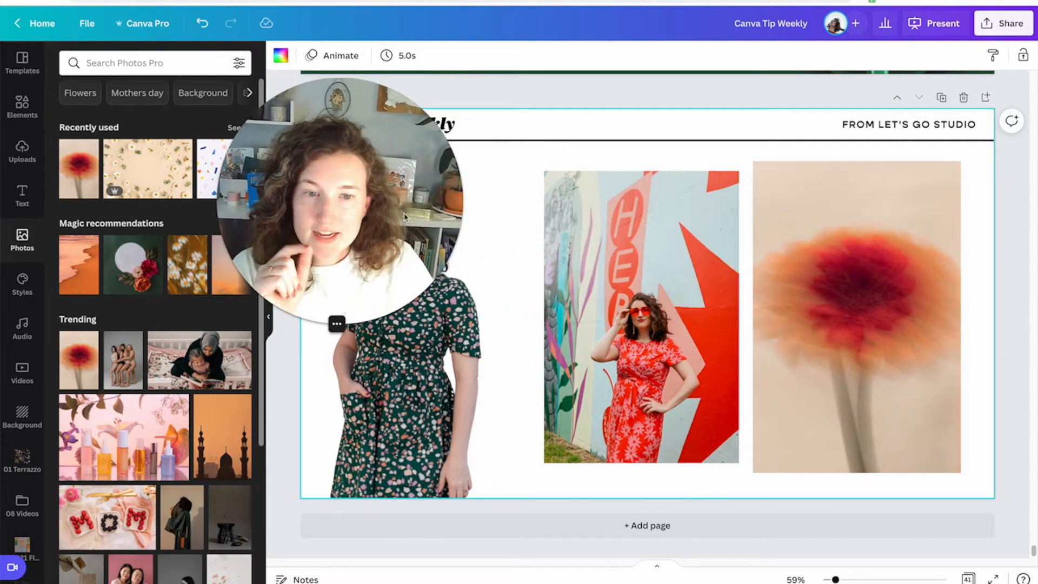
Apply the Summer filter to the middle photo.
{"action": "left_click", "coordinate": [663, 311]}
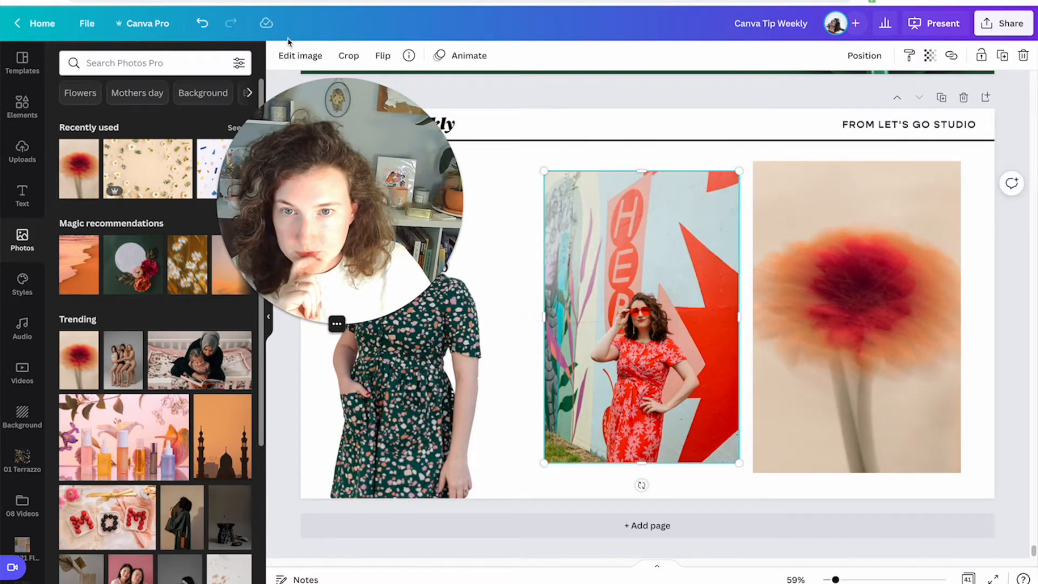
{"action": "left_click", "coordinate": [291, 54]}
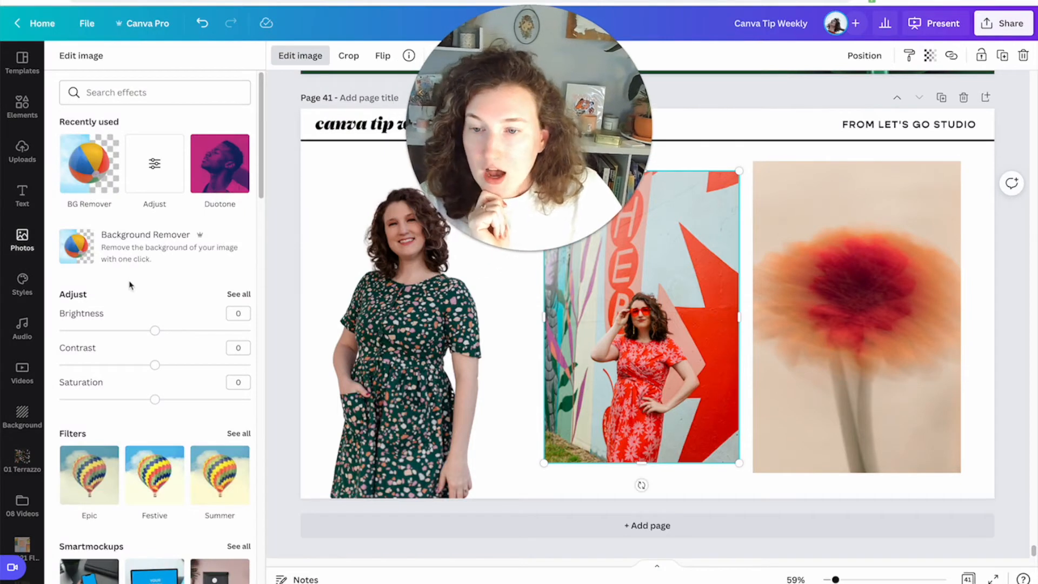
{"action": "scroll", "coordinate": [176, 311], "scroll_direction": "down", "scroll_amount": 1}
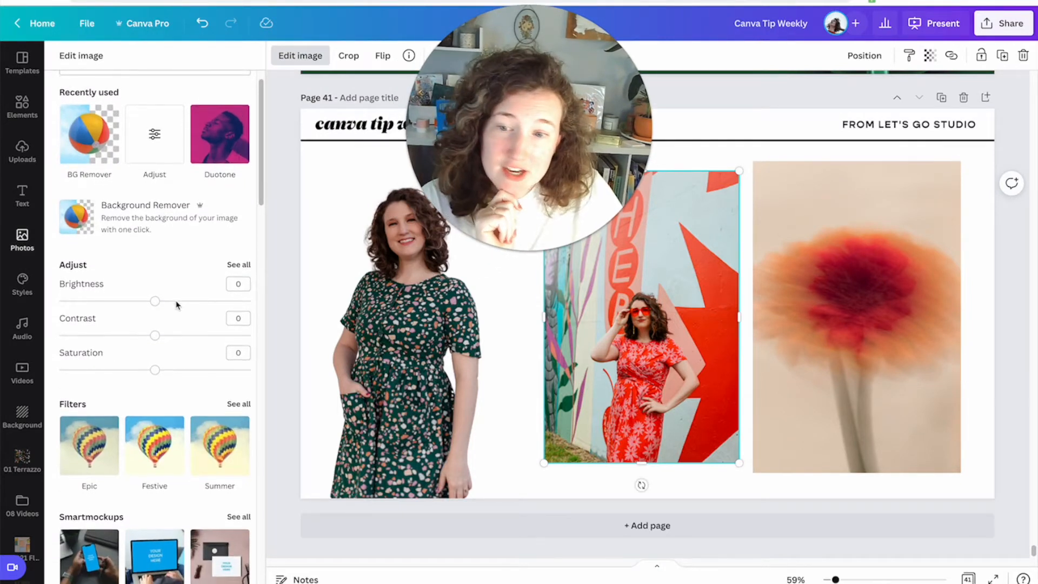
{"action": "left_click", "coordinate": [155, 445]}
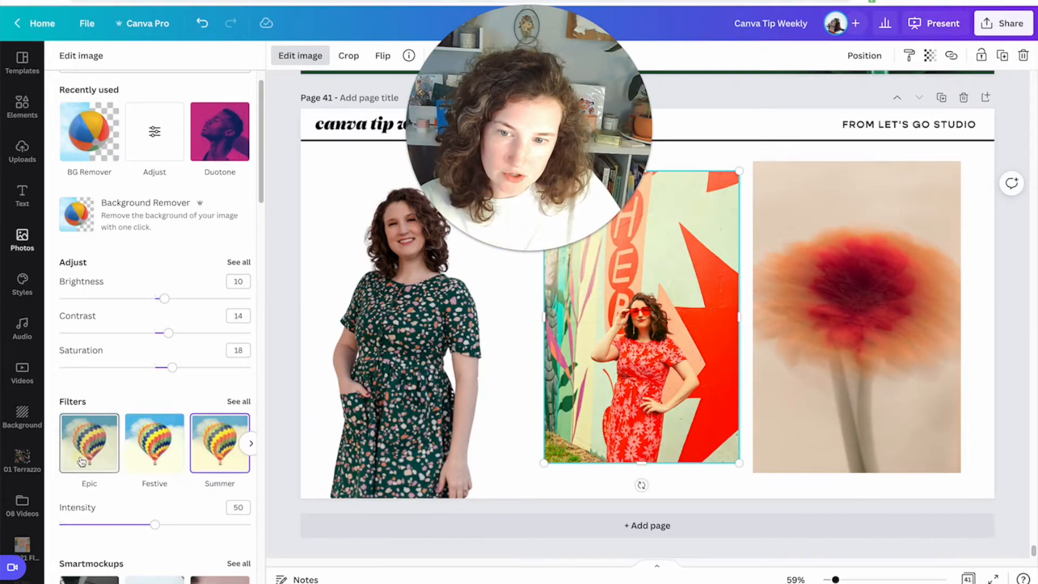
{"action": "left_click", "coordinate": [218, 433]}
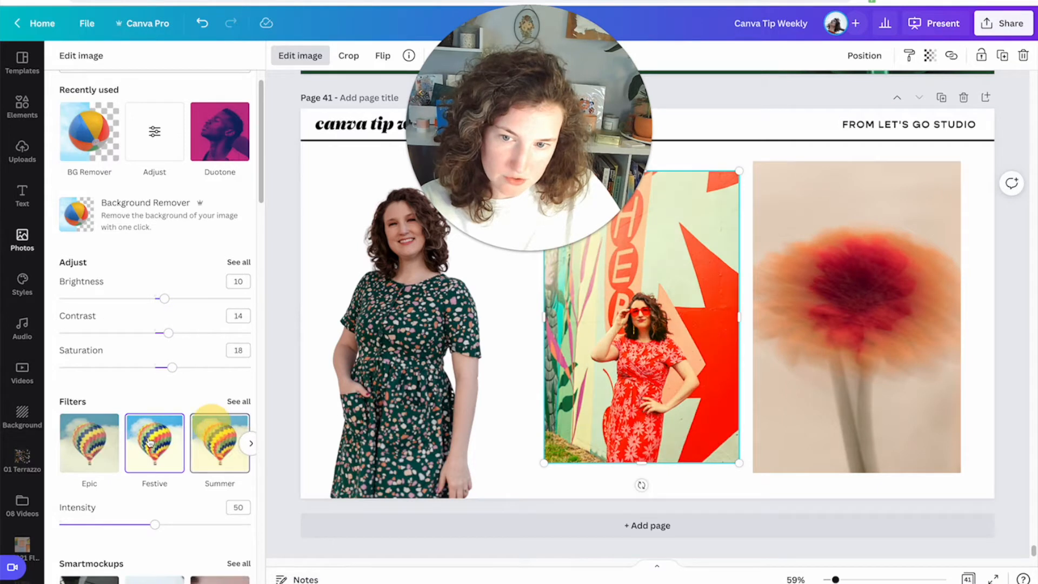
Reset all of the middle photo's adjustments and clear its filter code.
{"action": "left_click", "coordinate": [240, 262]}
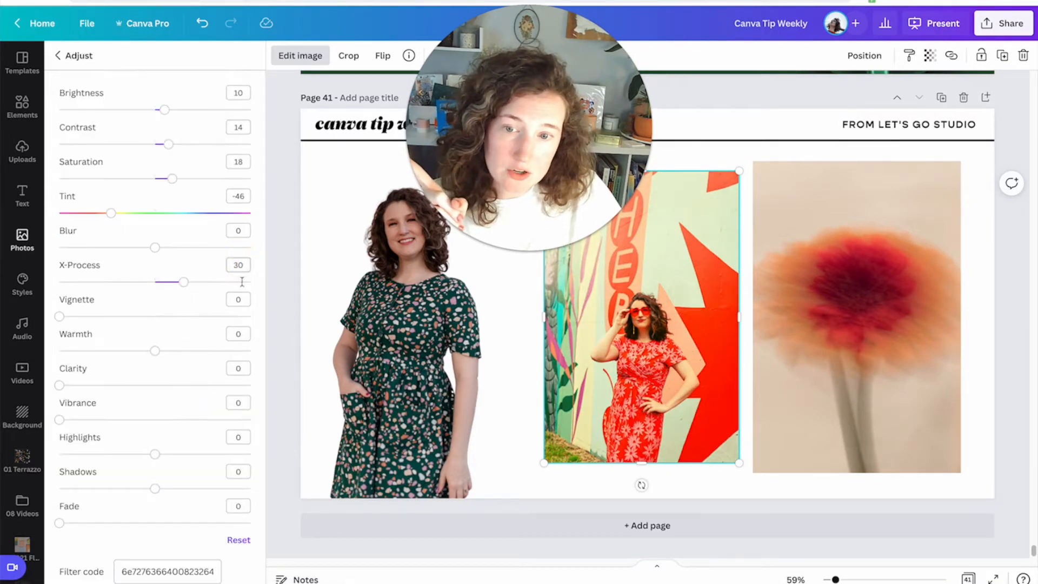
{"action": "left_click", "coordinate": [243, 541]}
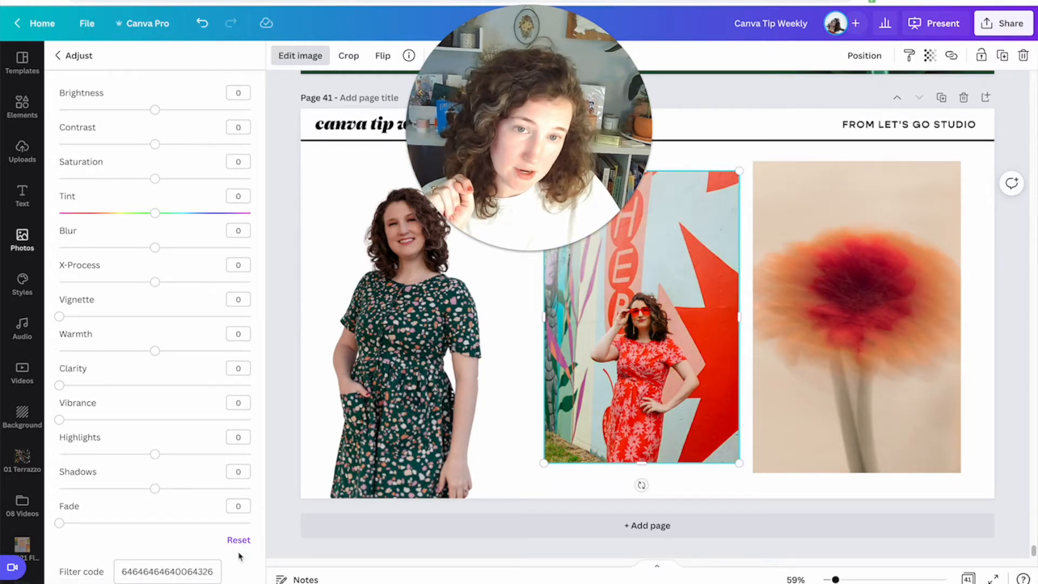
{"action": "double_click", "coordinate": [183, 572]}
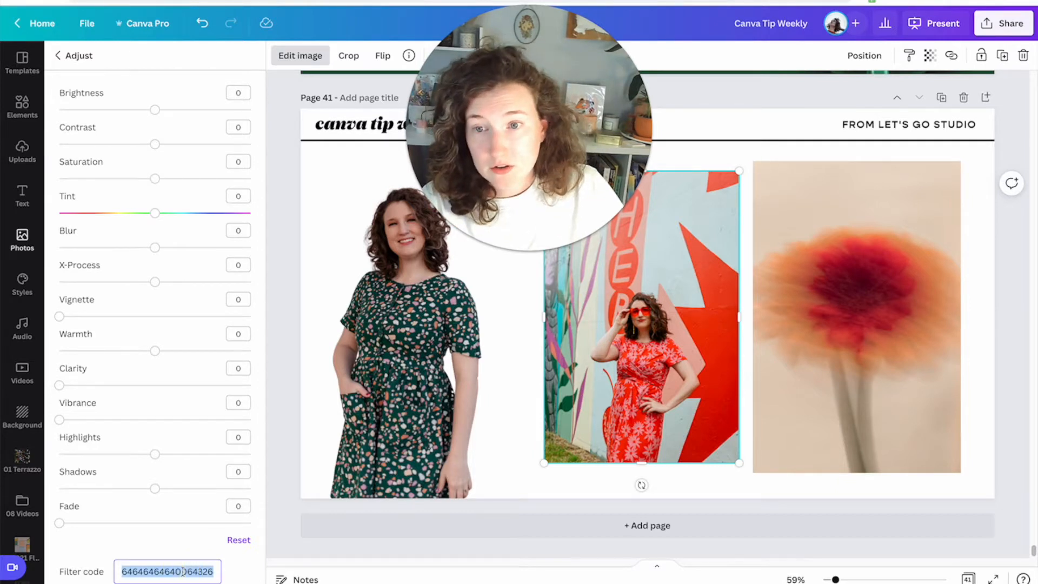
{"action": "left_click", "coordinate": [233, 539]}
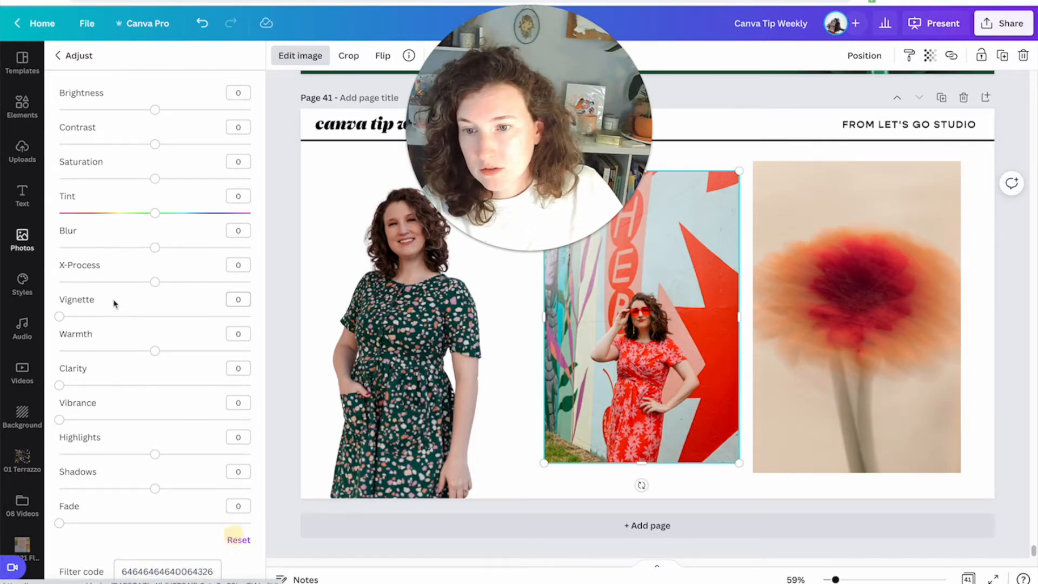
{"action": "left_click", "coordinate": [239, 541]}
{"action": "double_click", "coordinate": [191, 575]}
{"action": "key", "text": "BackSpace"}
{"action": "left_click", "coordinate": [162, 548]}
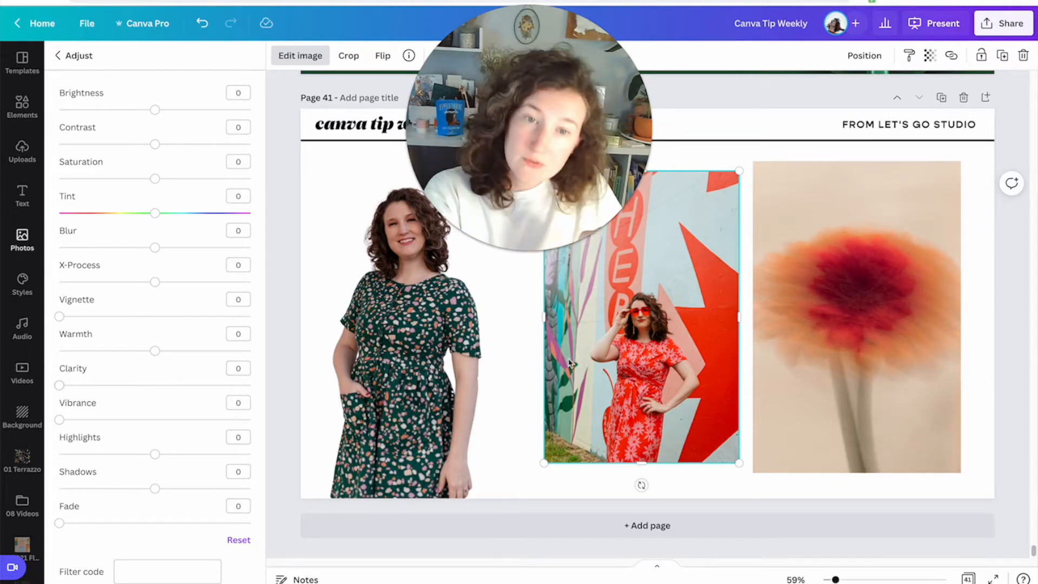
Adjust the middle photo to contrast -4, saturation 100 and blur 30.
{"action": "mouse_move", "coordinate": [155, 144]}
{"action": "left_mouse_down"}
{"action": "mouse_move", "coordinate": [112, 144]}
{"action": "mouse_move", "coordinate": [151, 143]}
{"action": "left_mouse_up"}
{"action": "left_click_drag", "start_coordinate": [154, 179], "coordinate": [278, 181]}
{"action": "left_click_drag", "start_coordinate": [155, 248], "coordinate": [183, 250]}
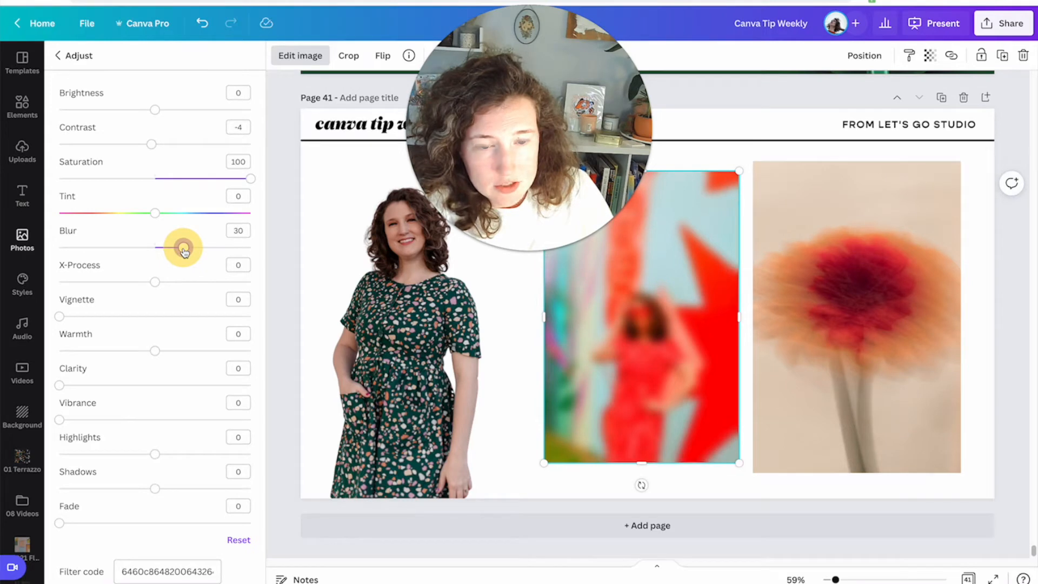
Add a new blank page and search the photo library for "field of flowers".
{"action": "left_click", "coordinate": [988, 98]}
{"action": "left_click", "coordinate": [608, 383]}
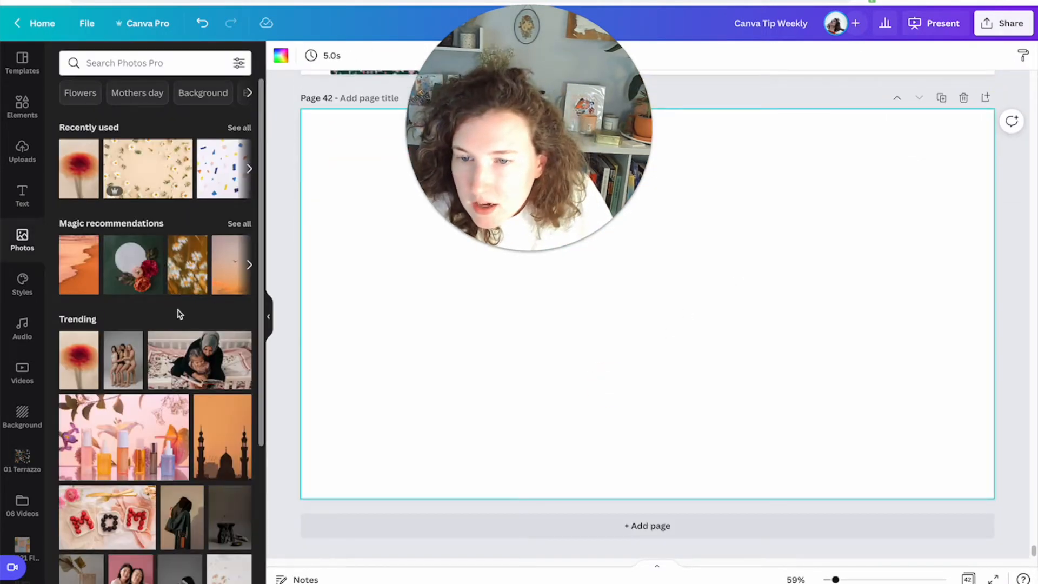
{"action": "scroll", "coordinate": [142, 292], "scroll_direction": "down", "scroll_amount": 3}
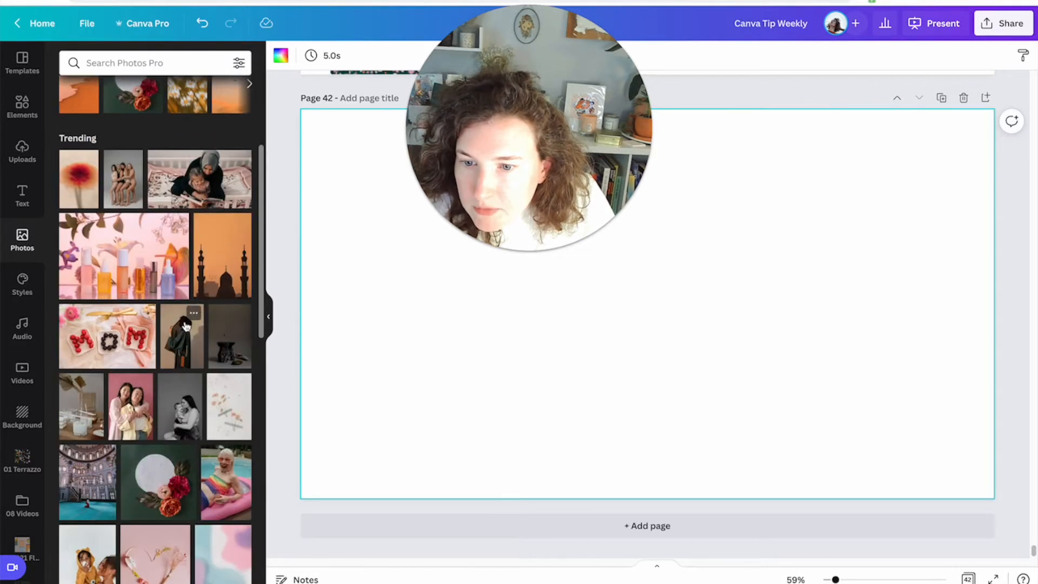
{"action": "left_click", "coordinate": [115, 56]}
{"action": "type", "text": "field of flowers"}
{"action": "key", "text": "Return"}
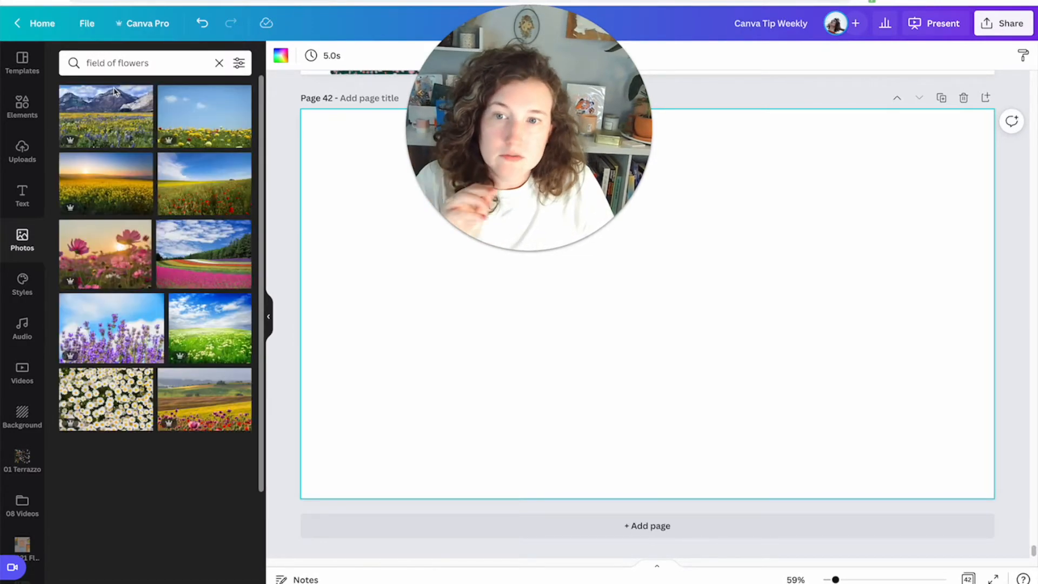
Add the daisy field photo to the page and set it as the page background.
{"action": "scroll", "coordinate": [135, 314], "scroll_direction": "down", "scroll_amount": 2}
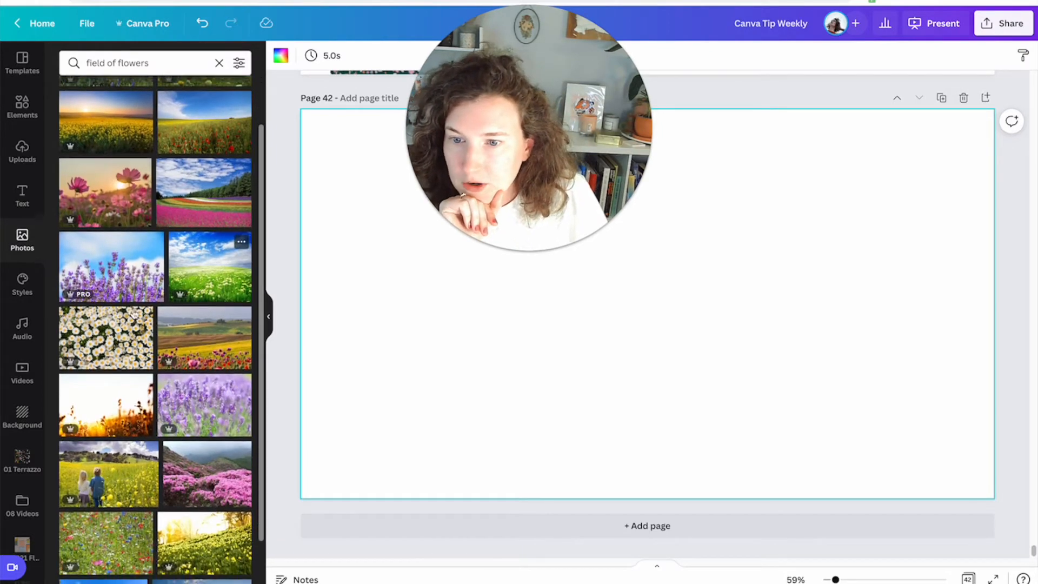
{"action": "left_click", "coordinate": [121, 334]}
{"action": "right_click", "coordinate": [610, 414]}
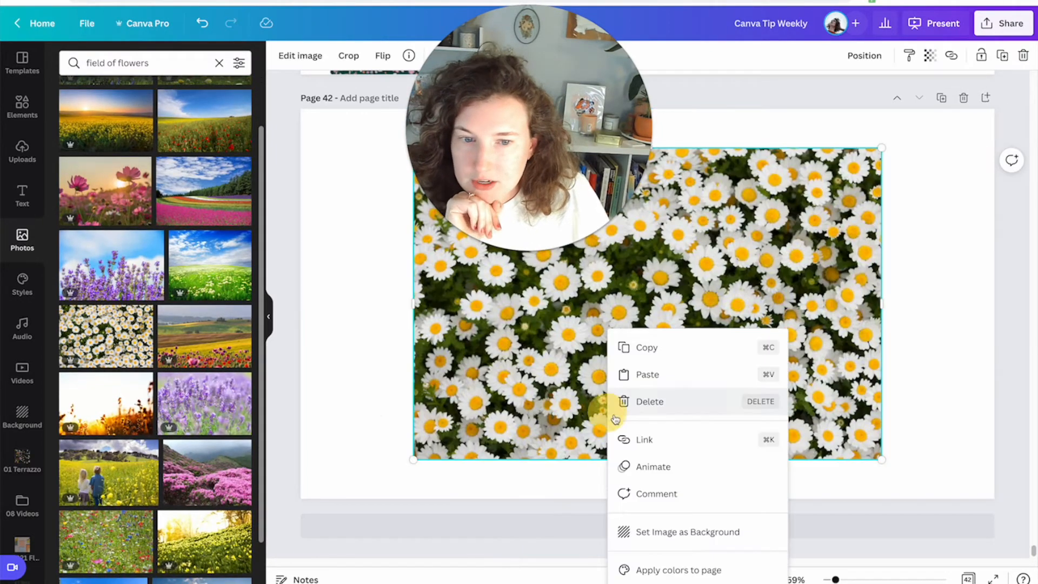
{"action": "left_click", "coordinate": [691, 533]}
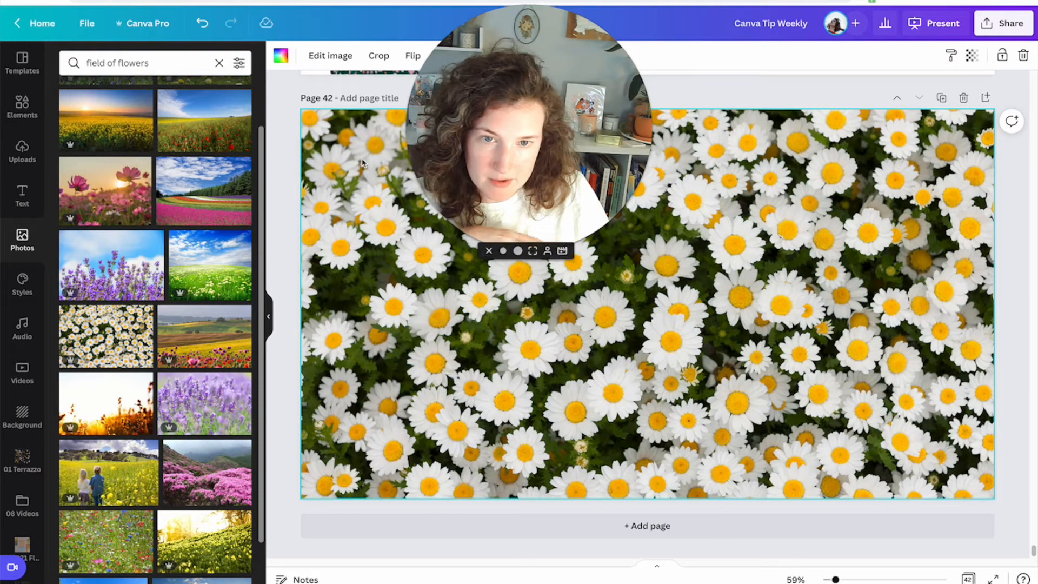
Set the background photo's blur to 8 and shadows to 4.
{"action": "left_click", "coordinate": [313, 60]}
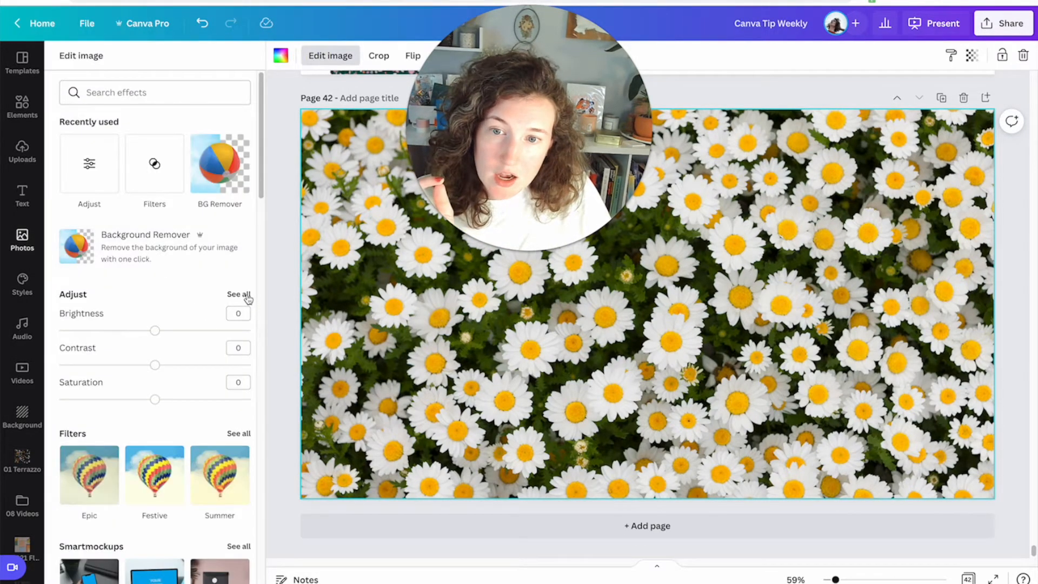
{"action": "left_click", "coordinate": [243, 295]}
{"action": "left_click_drag", "start_coordinate": [156, 248], "coordinate": [164, 249]}
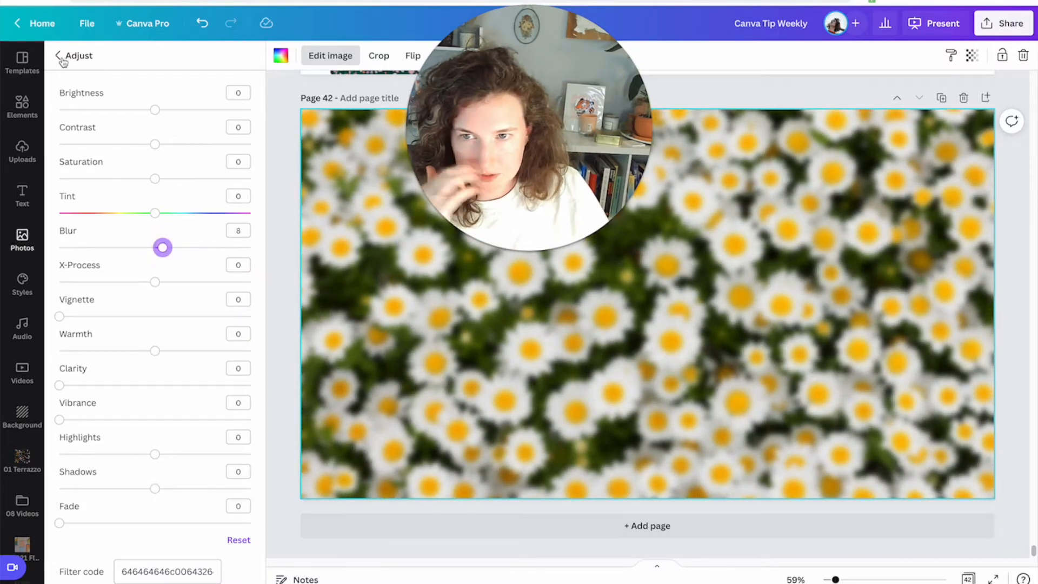
{"action": "mouse_move", "coordinate": [156, 488]}
{"action": "left_mouse_down"}
{"action": "mouse_move", "coordinate": [243, 487]}
{"action": "mouse_move", "coordinate": [159, 488]}
{"action": "left_mouse_up"}
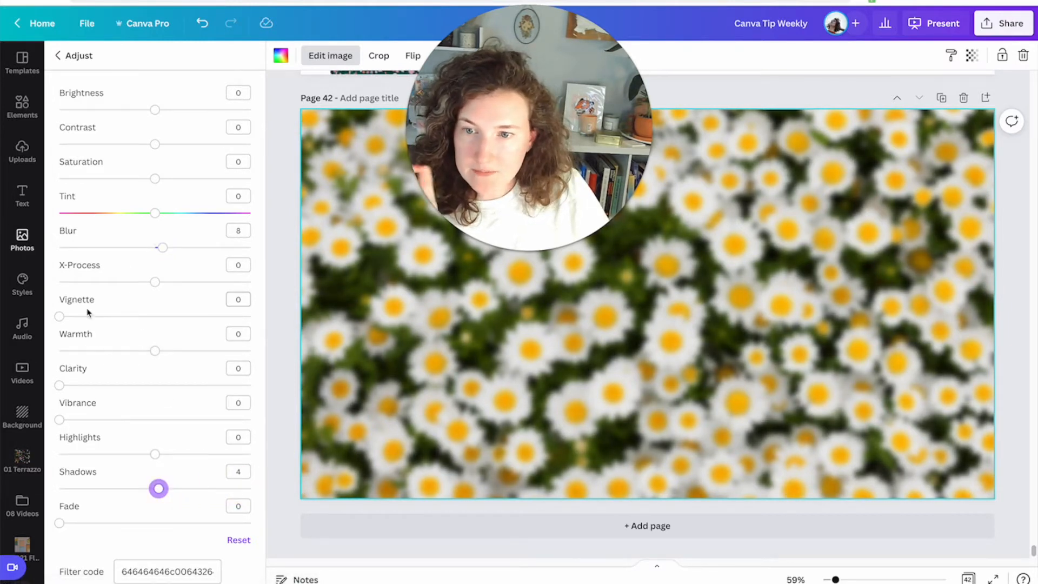
{"action": "left_click_drag", "start_coordinate": [60, 317], "coordinate": [26, 322]}
{"action": "mouse_move", "coordinate": [155, 282]}
{"action": "left_mouse_down"}
{"action": "mouse_move", "coordinate": [215, 280]}
{"action": "mouse_move", "coordinate": [72, 281]}
{"action": "mouse_move", "coordinate": [154, 282]}
{"action": "left_mouse_up"}
{"action": "mouse_move", "coordinate": [60, 523]}
{"action": "left_mouse_down"}
{"action": "mouse_move", "coordinate": [232, 523]}
{"action": "mouse_move", "coordinate": [60, 523]}
{"action": "left_mouse_up"}
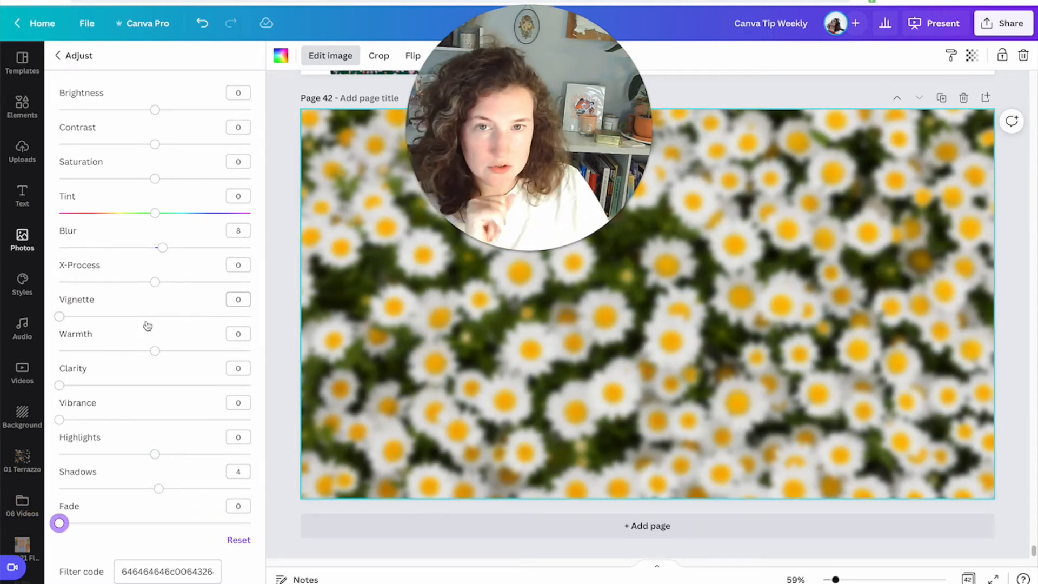
{"action": "left_click", "coordinate": [87, 56]}
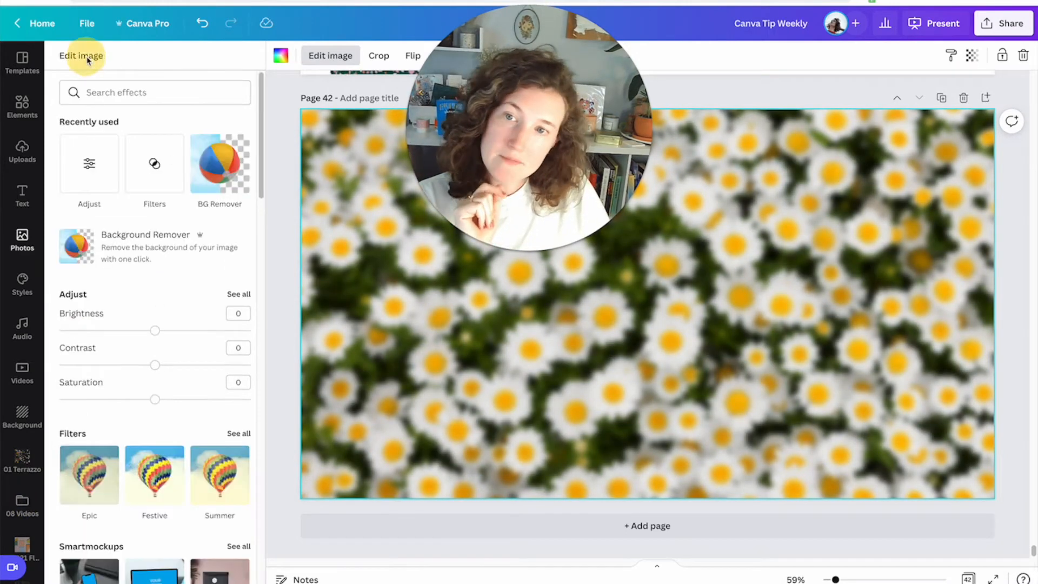
Browse the available image effects for the background photo.
{"action": "scroll", "coordinate": [135, 334], "scroll_direction": "down", "scroll_amount": 3}
{"action": "scroll", "coordinate": [134, 334], "scroll_direction": "down", "scroll_amount": 4}
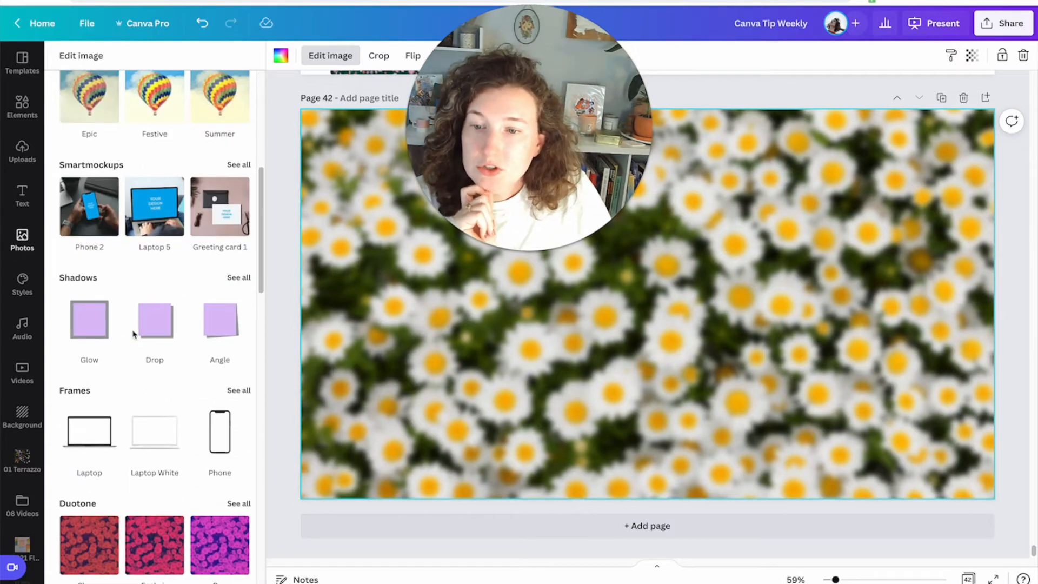
{"action": "scroll", "coordinate": [92, 324], "scroll_direction": "down", "scroll_amount": 2}
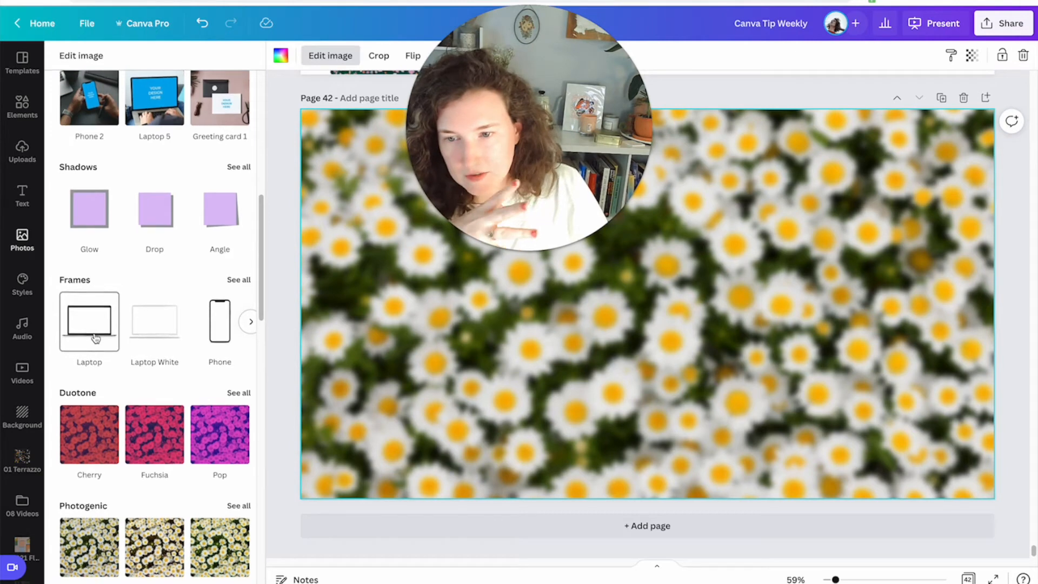
{"action": "scroll", "coordinate": [95, 338], "scroll_direction": "down", "scroll_amount": 3}
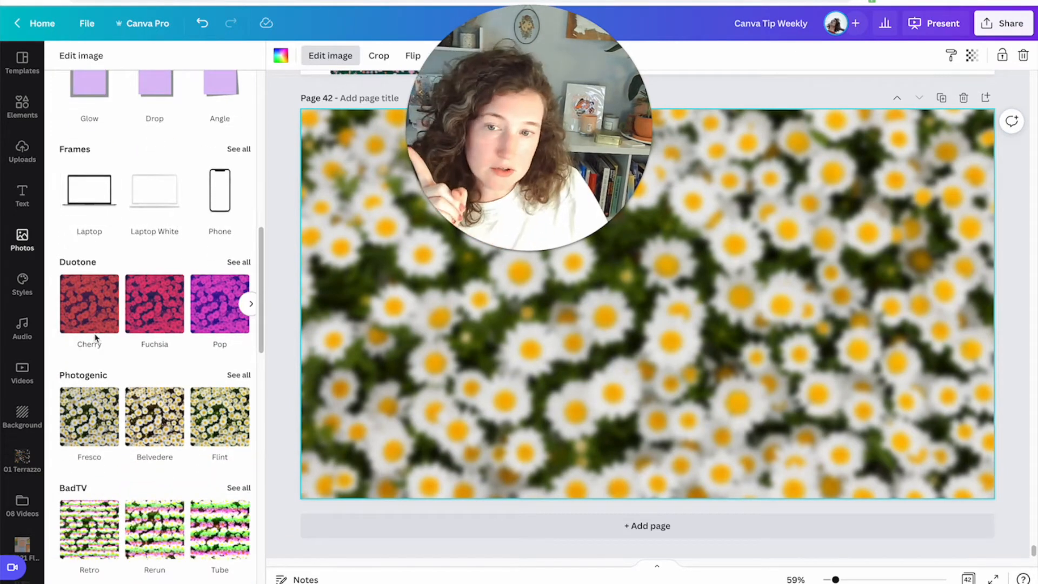
{"action": "scroll", "coordinate": [95, 338], "scroll_direction": "down", "scroll_amount": 4}
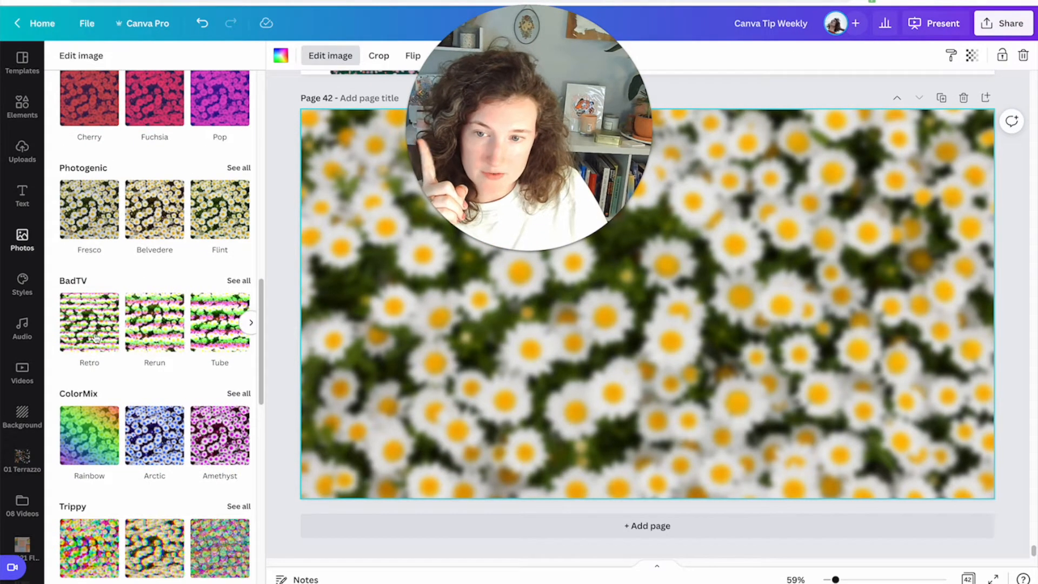
{"action": "scroll", "coordinate": [95, 338], "scroll_direction": "down", "scroll_amount": 5}
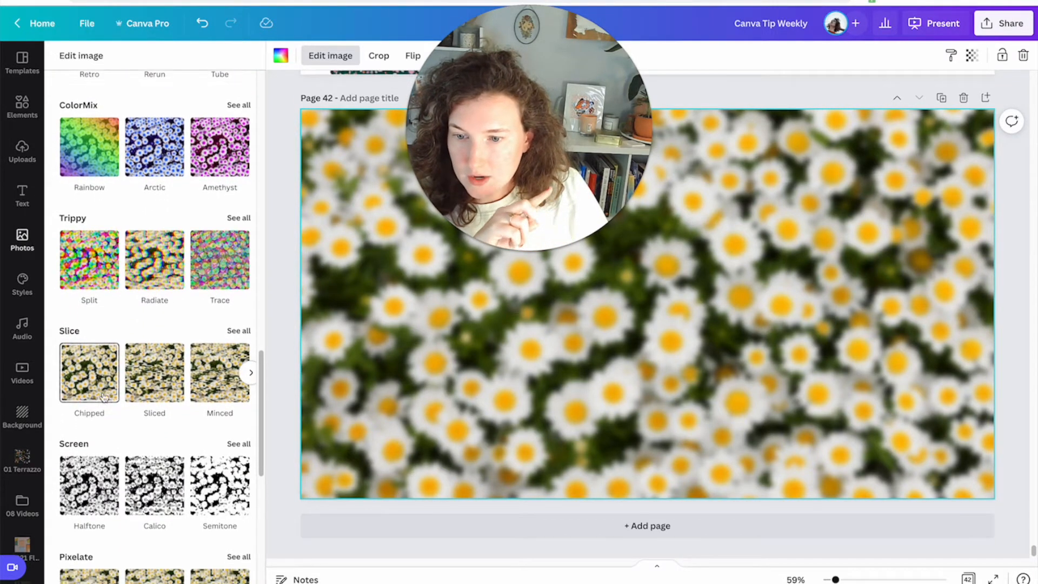
Browse the Slice effects for the background photo.
{"action": "scroll", "coordinate": [101, 397], "scroll_direction": "down", "scroll_amount": 5}
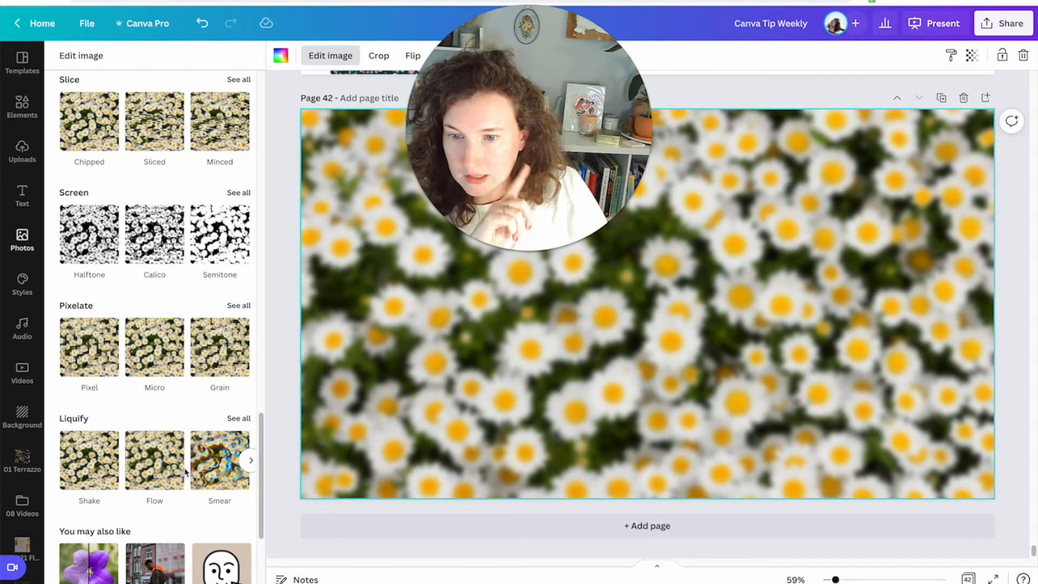
{"action": "scroll", "coordinate": [119, 469], "scroll_direction": "down", "scroll_amount": 4}
{"action": "scroll", "coordinate": [185, 471], "scroll_direction": "up", "scroll_amount": 8}
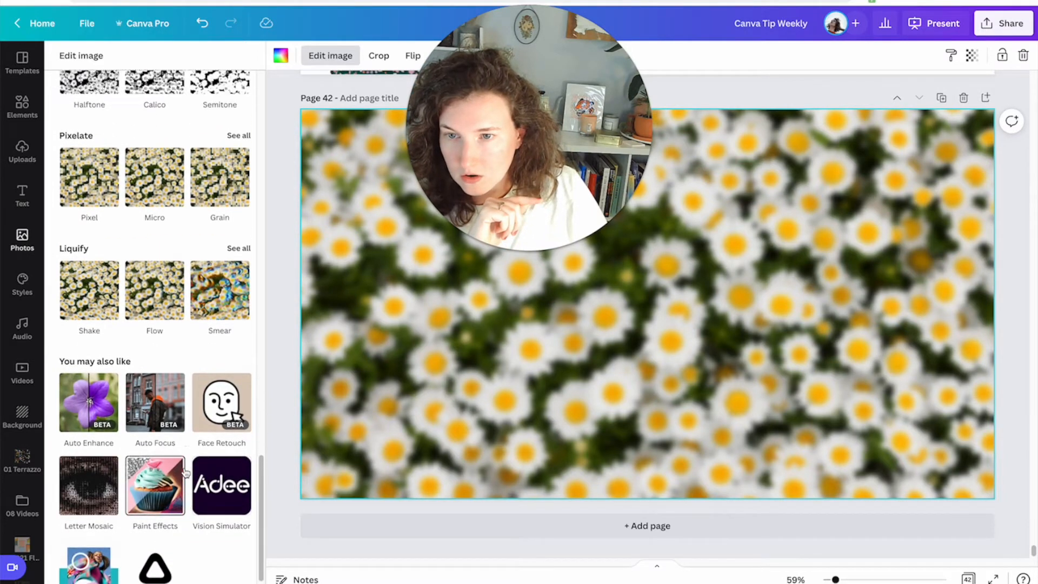
{"action": "left_click", "coordinate": [238, 340]}
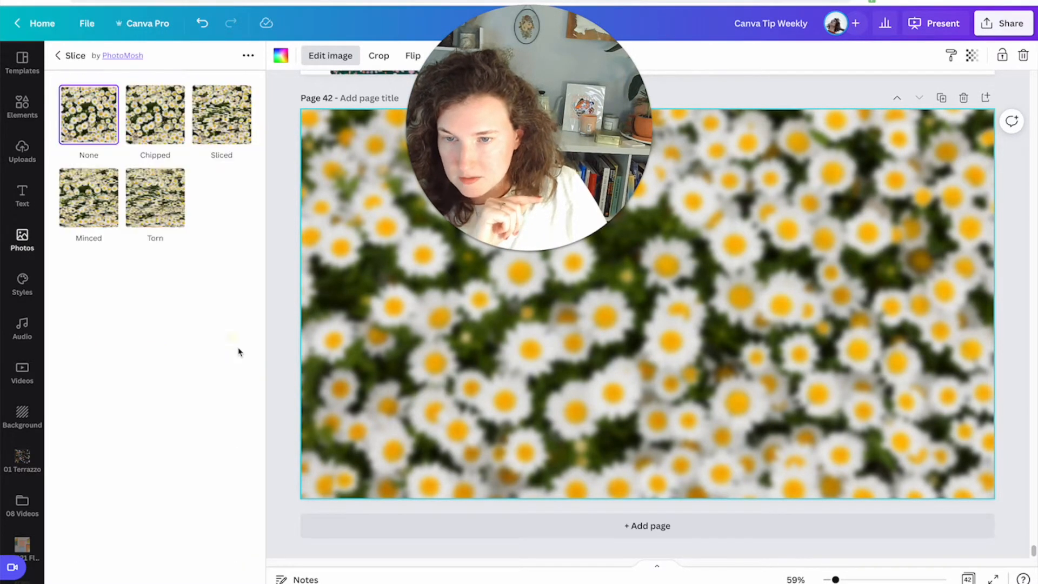
{"action": "left_click", "coordinate": [58, 56]}
Apply the Liquify Melt effect to the daisy background photo.
{"action": "scroll", "coordinate": [228, 401], "scroll_direction": "down", "scroll_amount": 3}
{"action": "scroll", "coordinate": [229, 424], "scroll_direction": "down", "scroll_amount": 1}
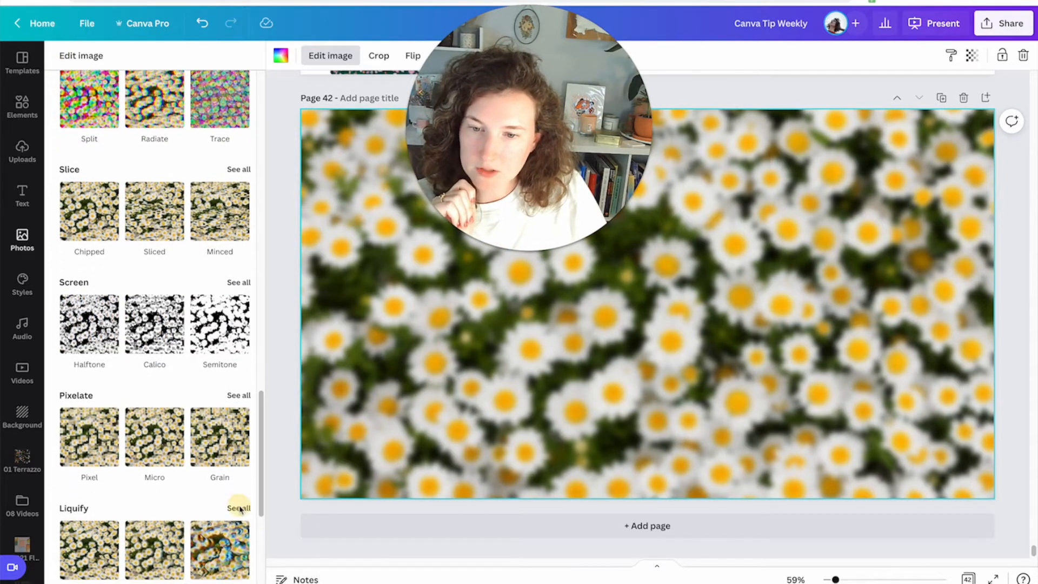
{"action": "left_click", "coordinate": [239, 508]}
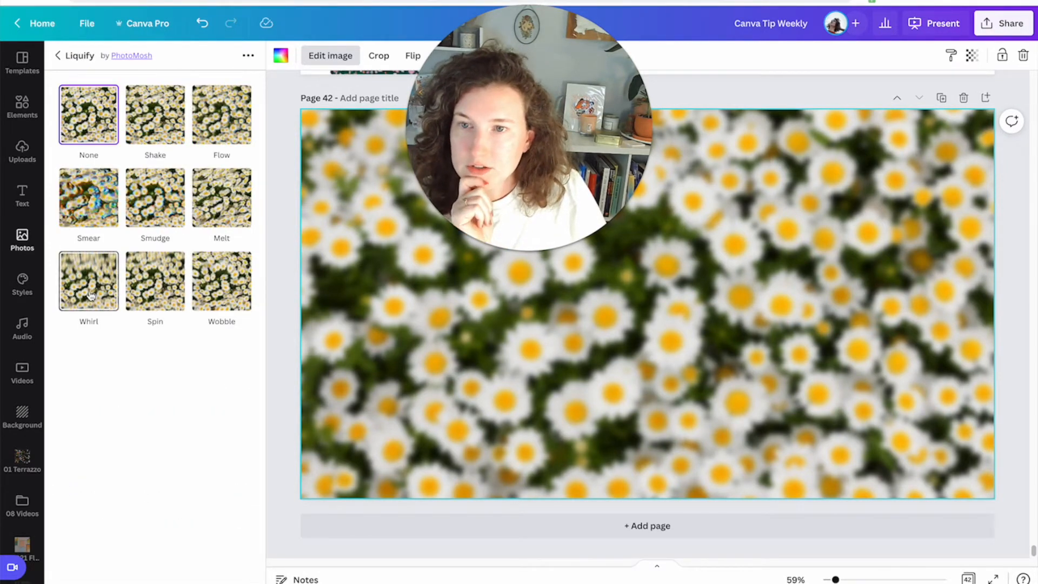
{"action": "left_click", "coordinate": [211, 201]}
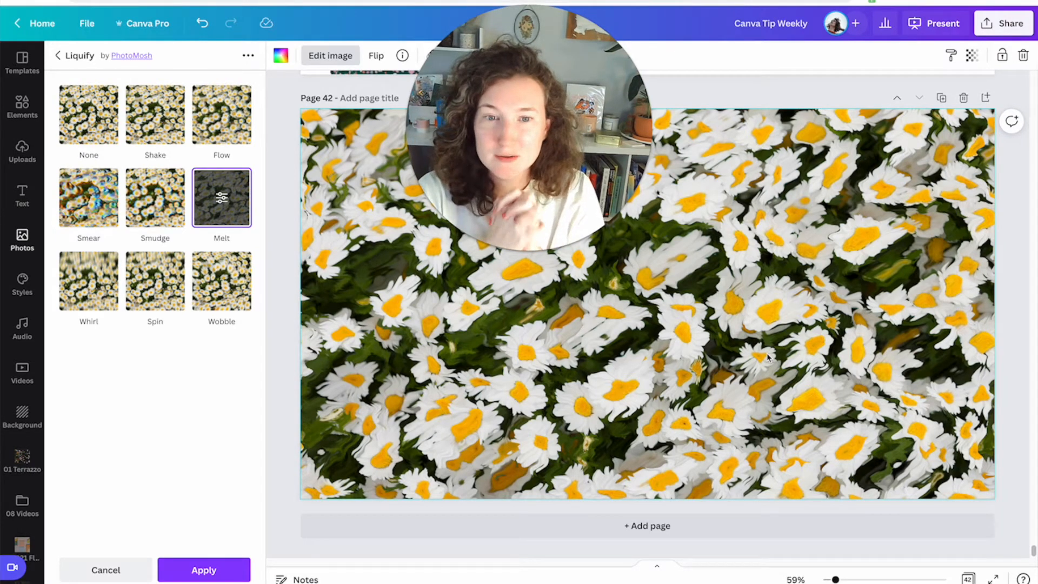
{"action": "left_click", "coordinate": [213, 568]}
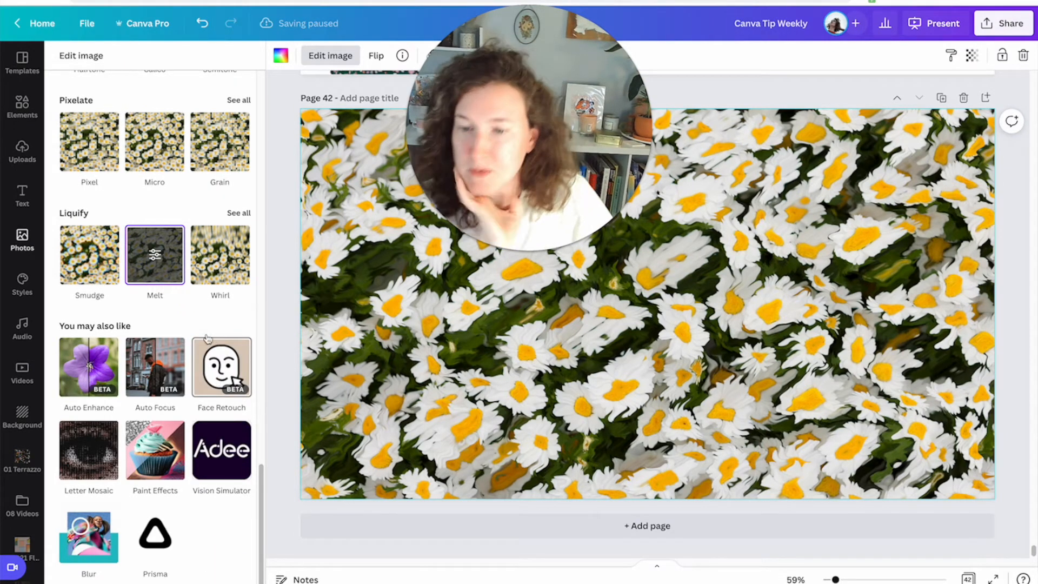
Duplicate the daisy background page.
{"action": "scroll", "coordinate": [206, 338], "scroll_direction": "up", "scroll_amount": 10}
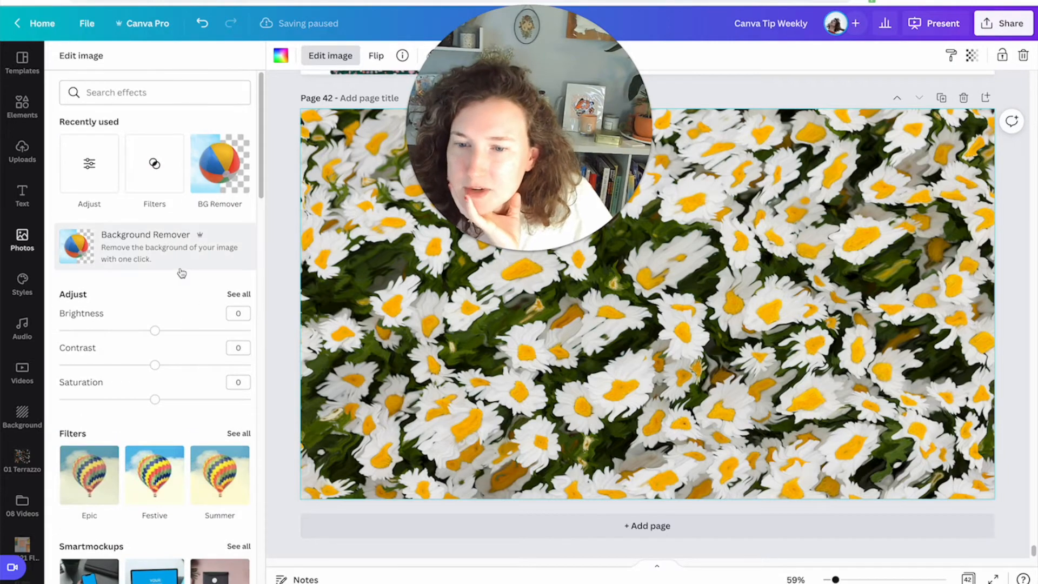
{"action": "scroll", "coordinate": [181, 273], "scroll_direction": "down", "scroll_amount": 10}
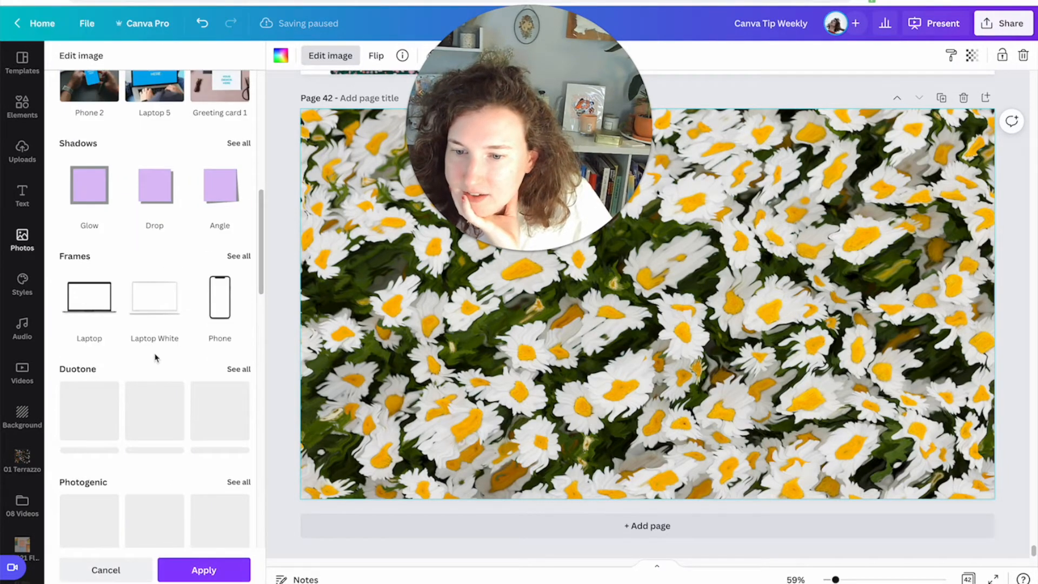
{"action": "left_click", "coordinate": [941, 98]}
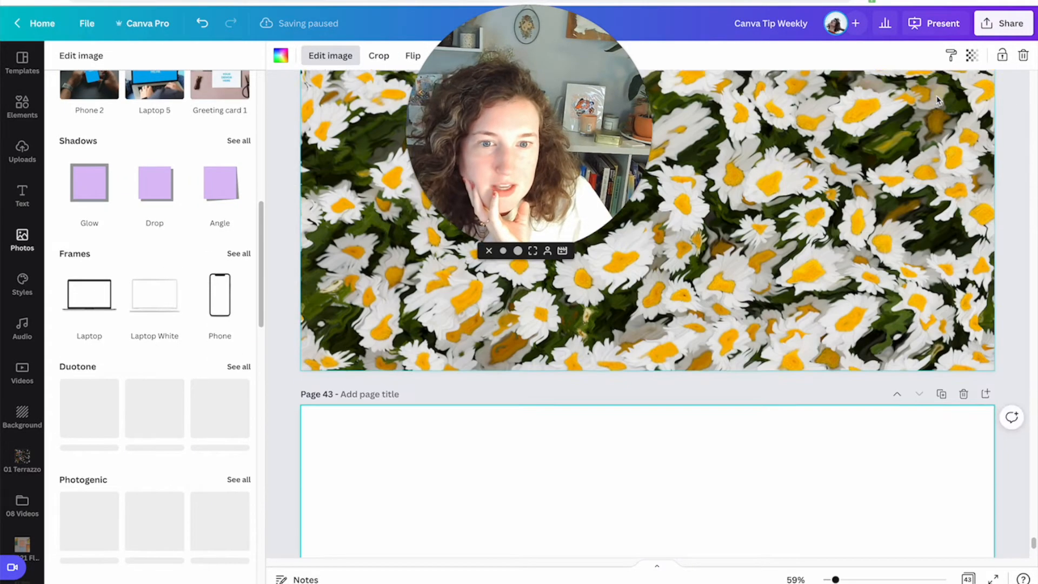
Apply the Amber duotone effect to the duplicated page's background photo.
{"action": "scroll", "coordinate": [156, 319], "scroll_direction": "down", "scroll_amount": 5}
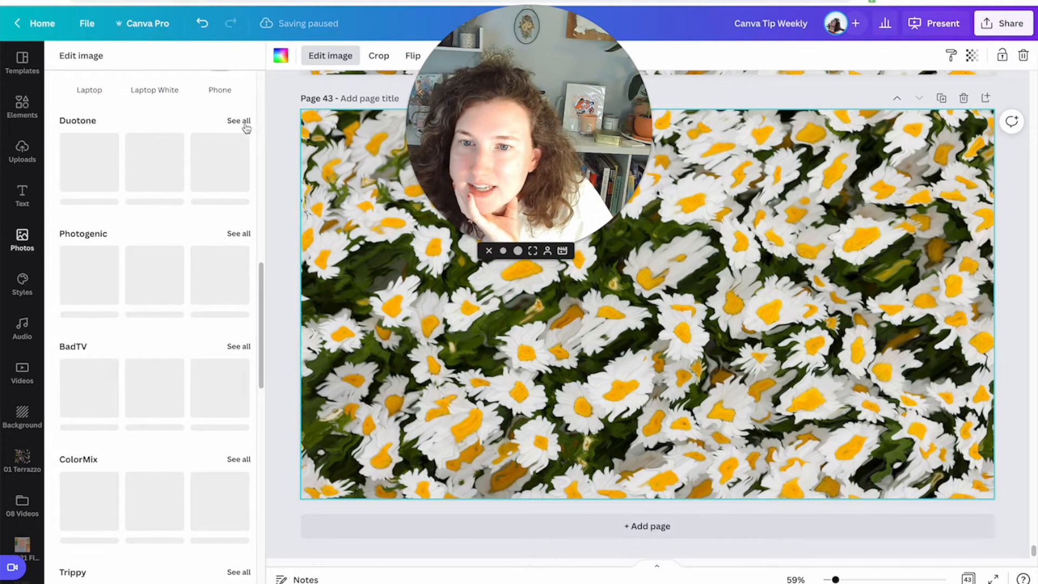
{"action": "left_click", "coordinate": [239, 120]}
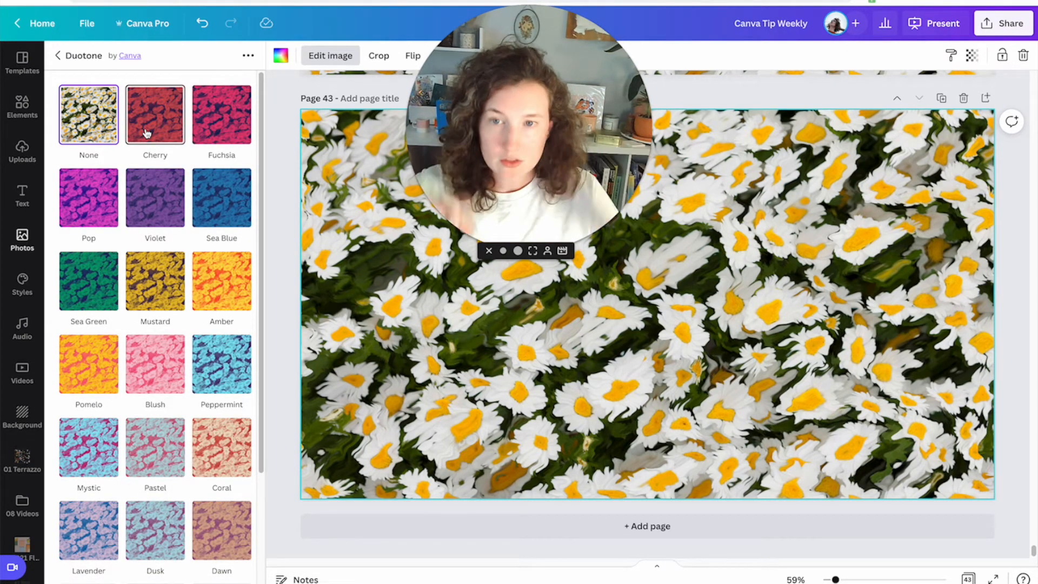
{"action": "scroll", "coordinate": [176, 324], "scroll_direction": "down", "scroll_amount": 3}
{"action": "scroll", "coordinate": [186, 325], "scroll_direction": "up", "scroll_amount": 3}
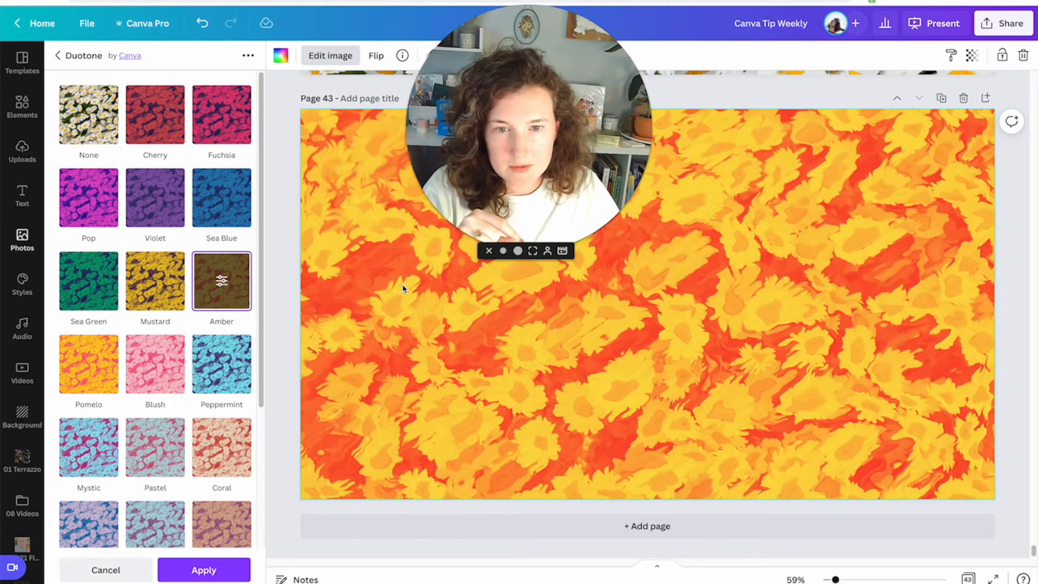
{"action": "left_click", "coordinate": [222, 284]}
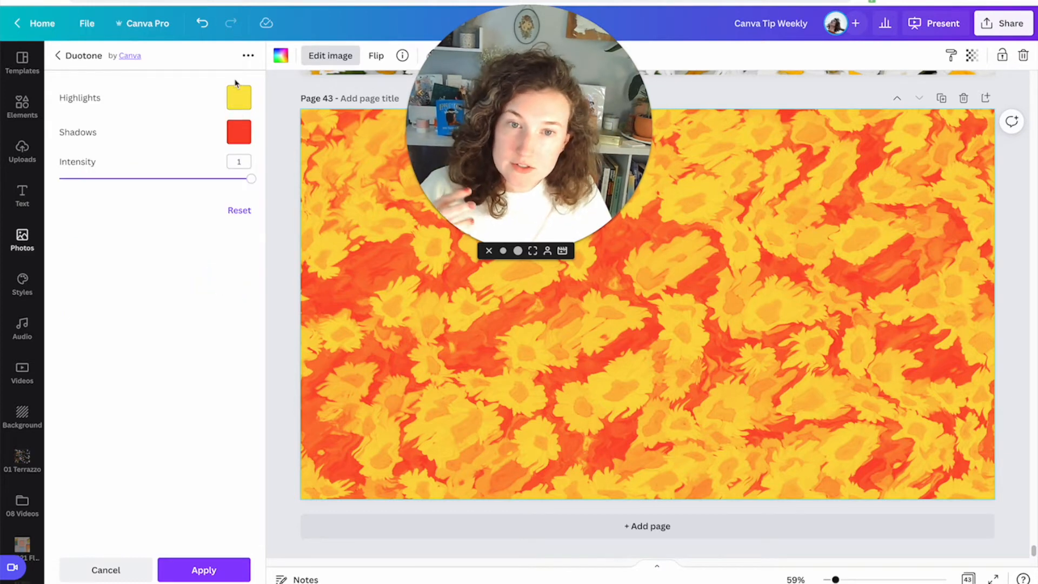
Set the duotone shadows to a red-orange document color and the highlights to light pink.
{"action": "left_click", "coordinate": [240, 131]}
{"action": "left_click", "coordinate": [394, 247]}
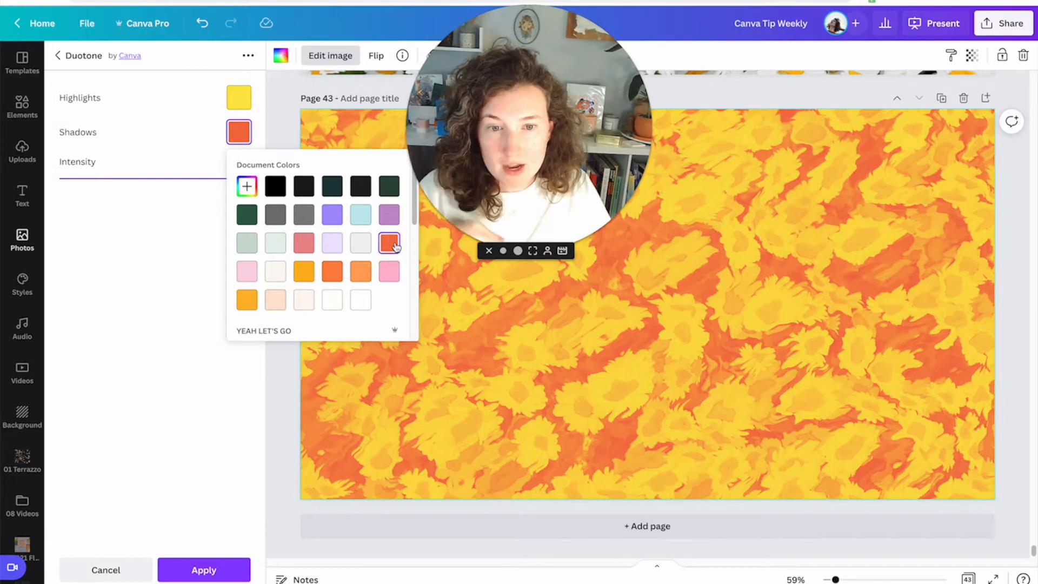
{"action": "left_click", "coordinate": [241, 107]}
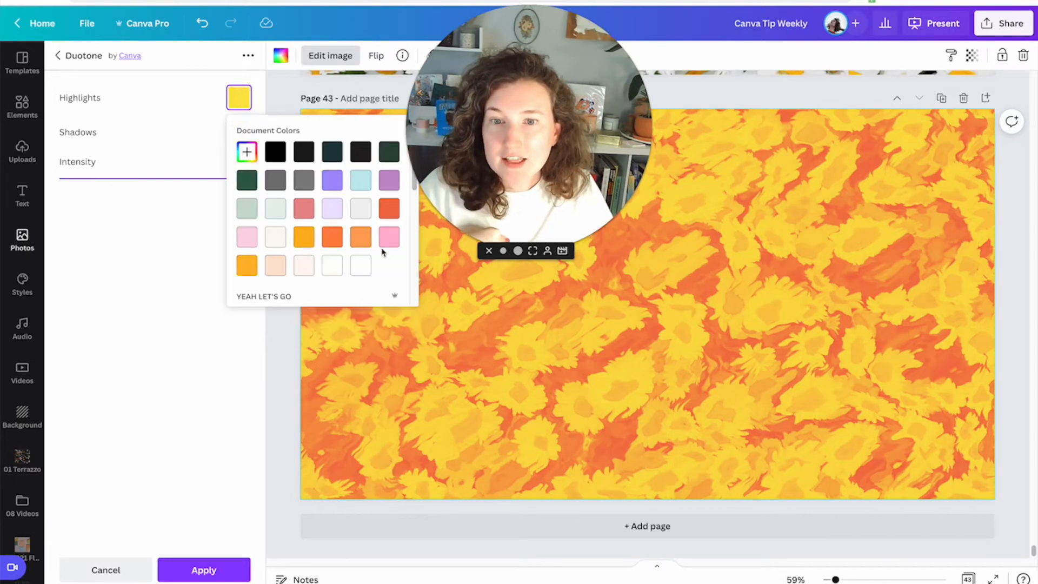
{"action": "left_click", "coordinate": [249, 242]}
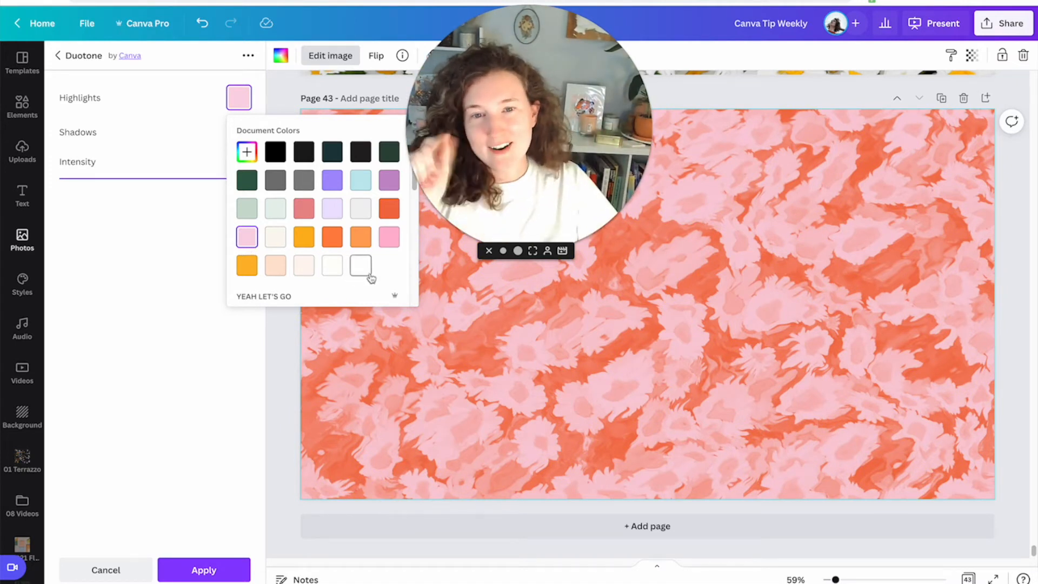
{"action": "left_click", "coordinate": [643, 362]}
{"action": "left_click_drag", "start_coordinate": [498, 168], "coordinate": [231, 229]}
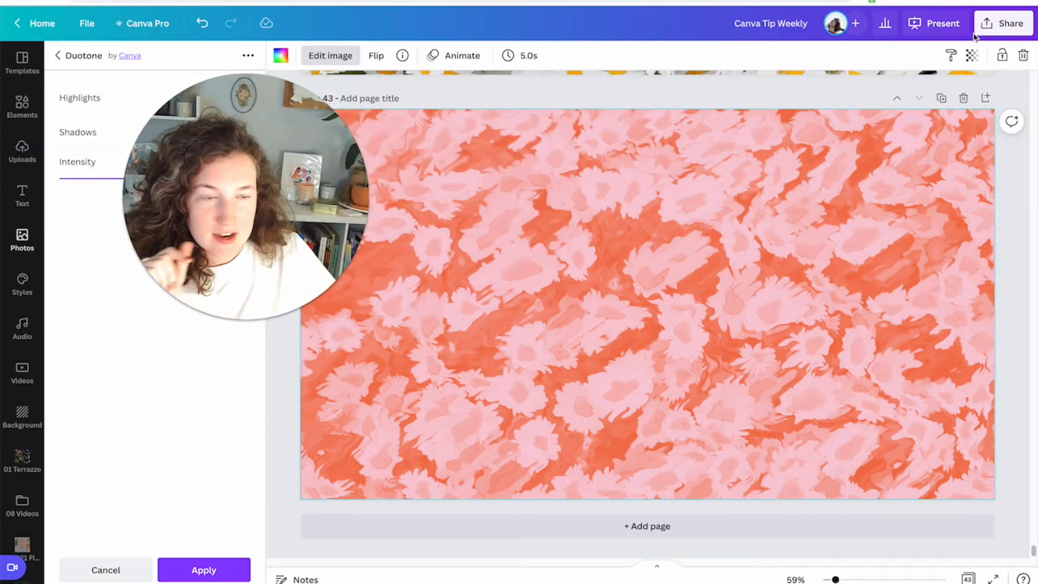
Download only page 43 as a PNG file.
{"action": "left_click", "coordinate": [1002, 24]}
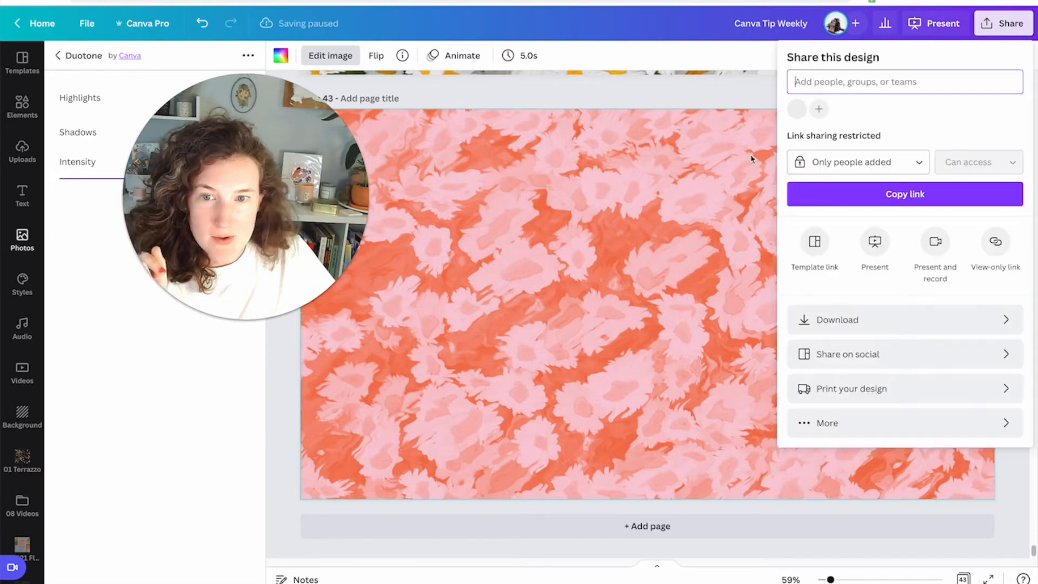
{"action": "left_click", "coordinate": [922, 325]}
{"action": "left_click", "coordinate": [911, 154]}
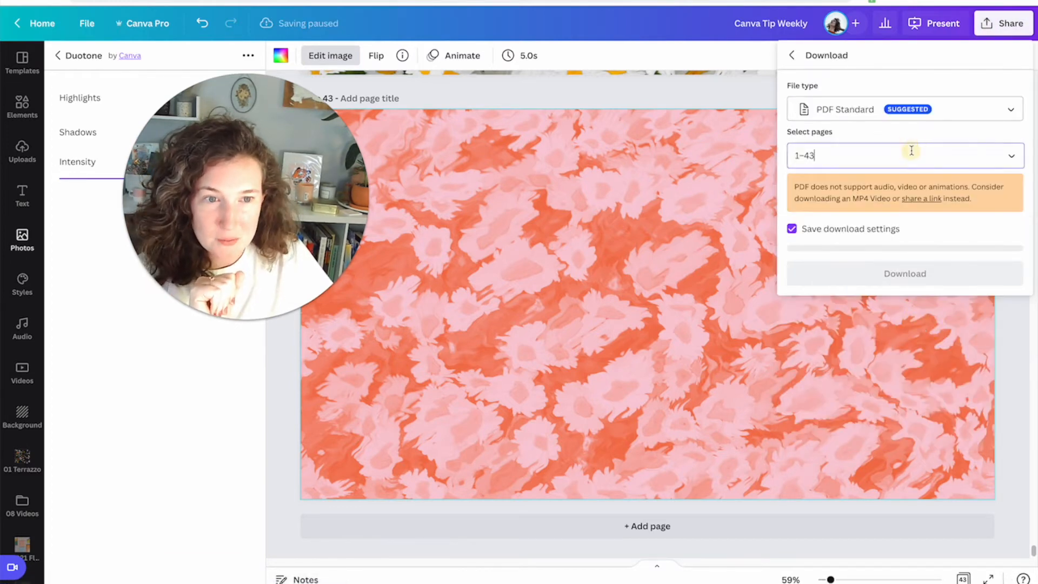
{"action": "left_click", "coordinate": [1001, 190]}
{"action": "scroll", "coordinate": [954, 278], "scroll_direction": "down", "scroll_amount": 15}
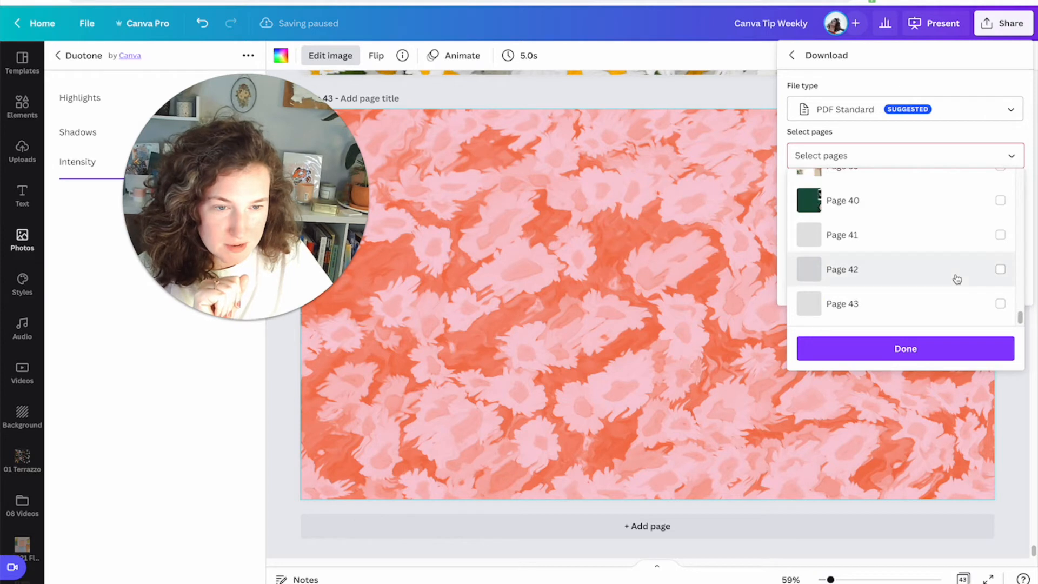
{"action": "left_click", "coordinate": [1001, 303]}
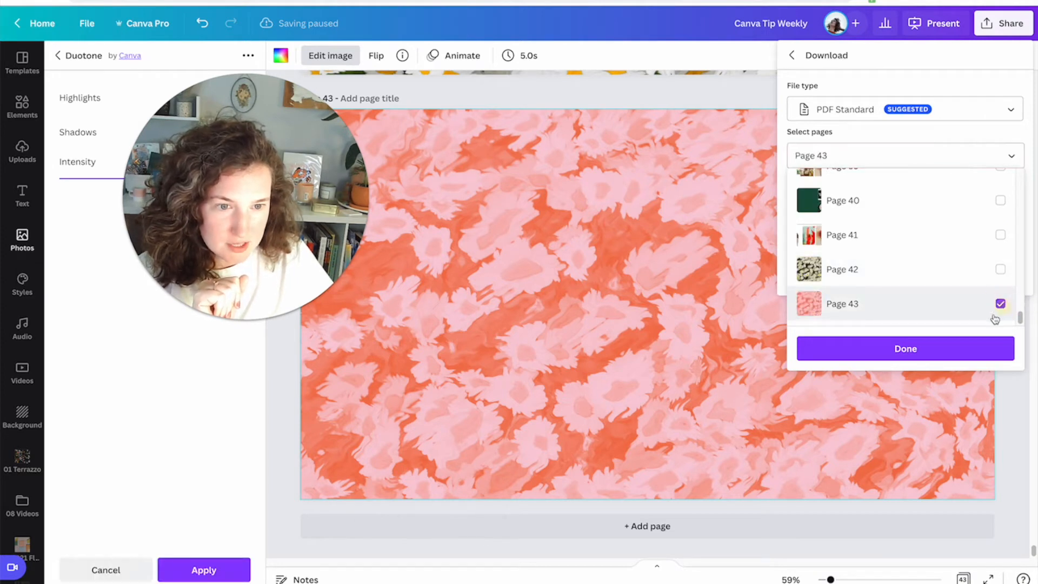
{"action": "left_click", "coordinate": [979, 346]}
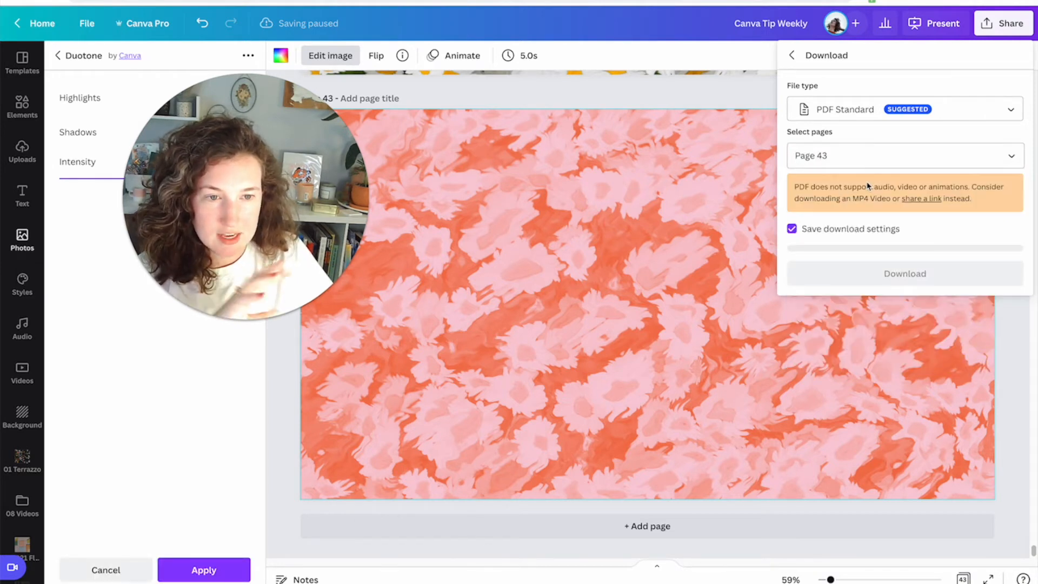
{"action": "left_click", "coordinate": [843, 111]}
{"action": "left_click", "coordinate": [831, 73]}
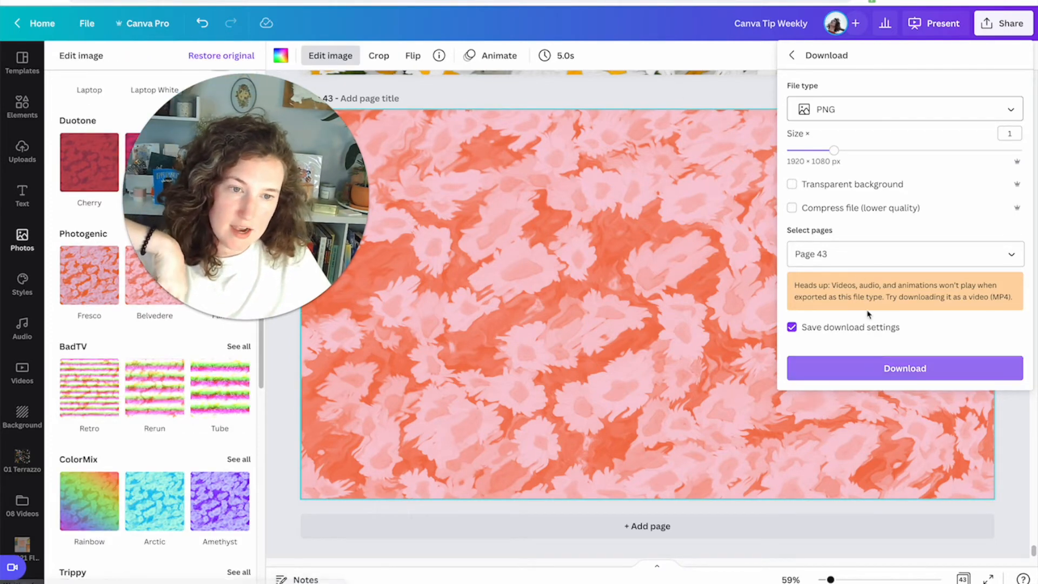
{"action": "left_click", "coordinate": [850, 367]}
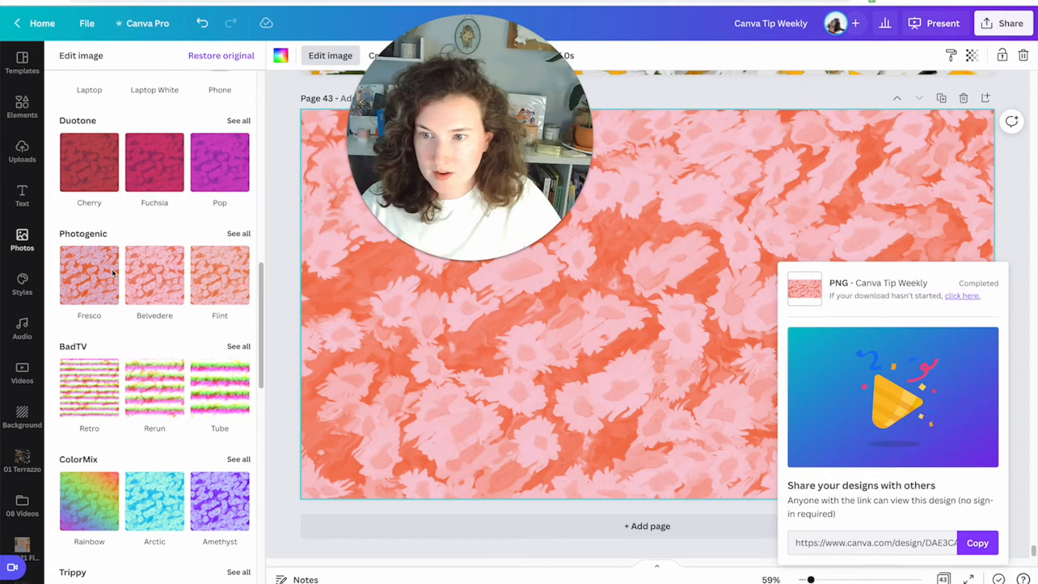
Select the blurred flower photo on page 41 and browse the available photo effects for it.
{"action": "left_click_drag", "start_coordinate": [428, 166], "coordinate": [372, 269]}
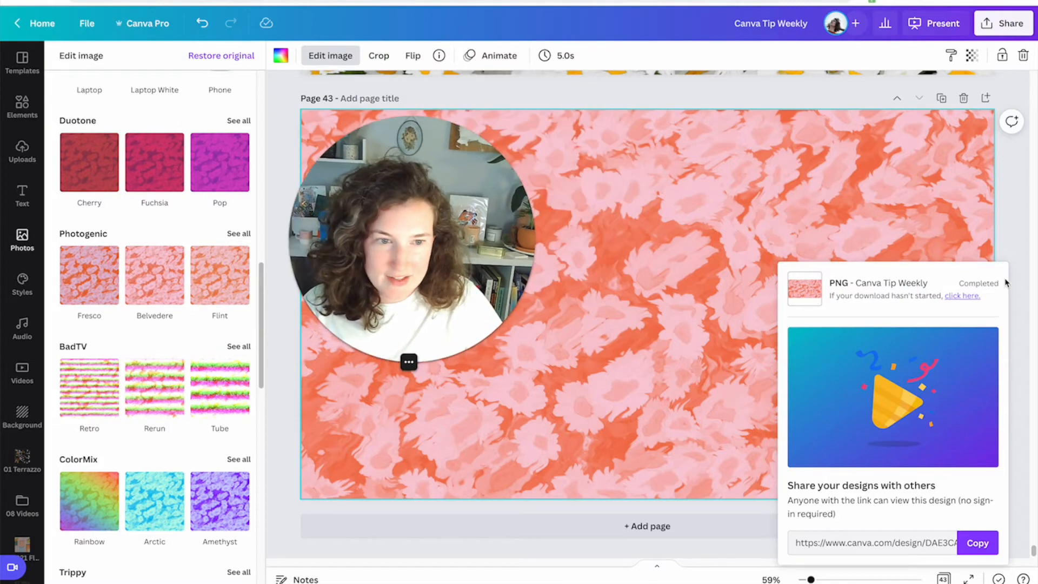
{"action": "left_click", "coordinate": [802, 218]}
{"action": "scroll", "coordinate": [802, 227], "scroll_direction": "up", "scroll_amount": 10}
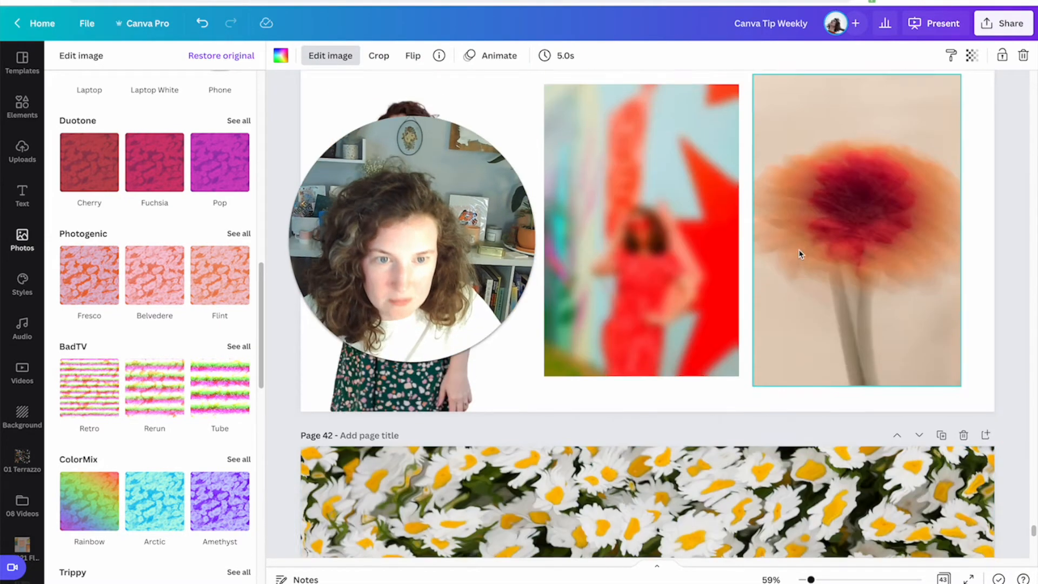
{"action": "scroll", "coordinate": [817, 325], "scroll_direction": "up", "scroll_amount": 5}
{"action": "left_click", "coordinate": [820, 364]}
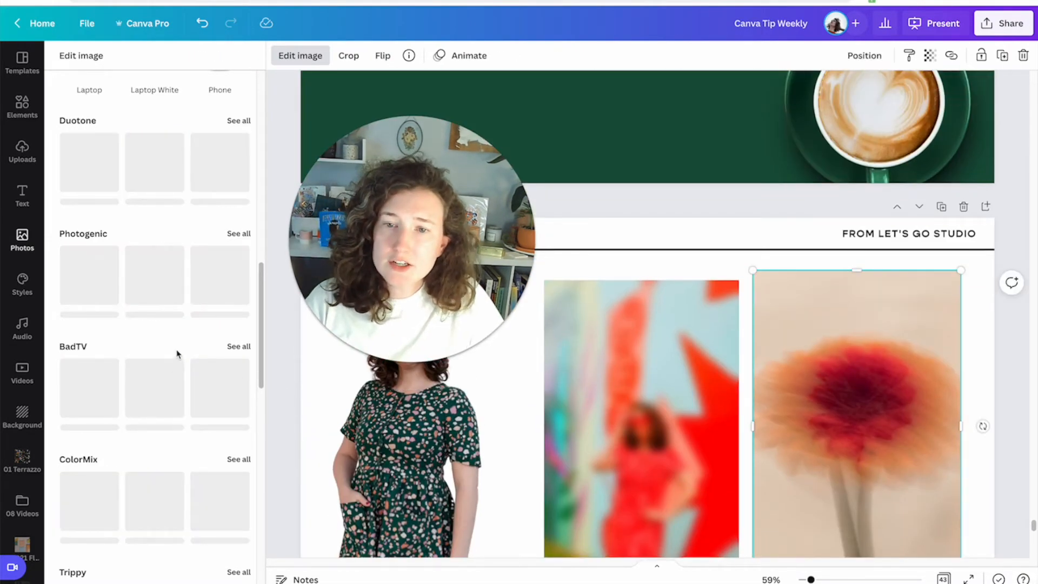
{"action": "scroll", "coordinate": [166, 330], "scroll_direction": "down", "scroll_amount": 10}
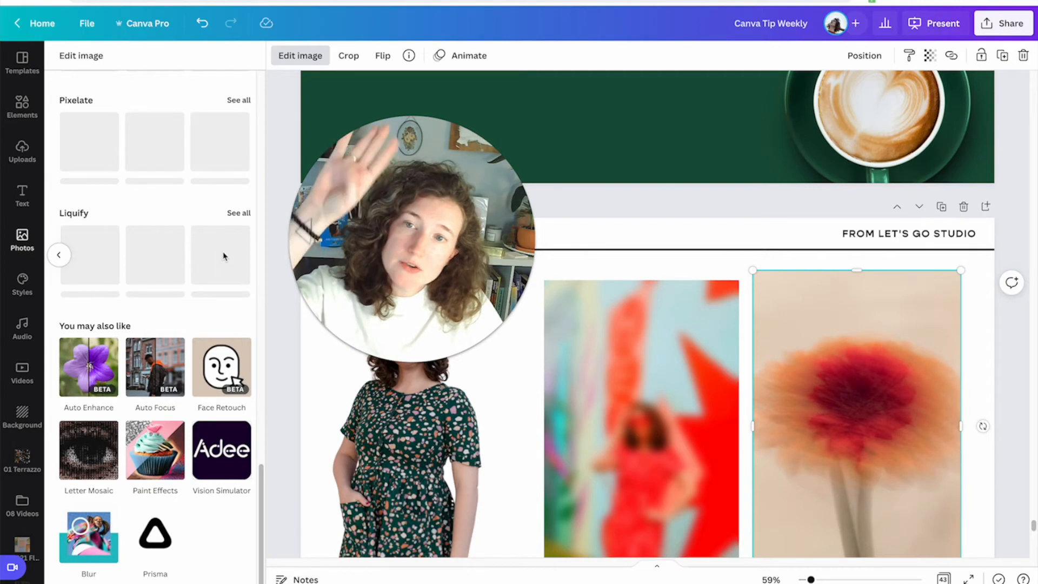
{"action": "scroll", "coordinate": [156, 252], "scroll_direction": "up", "scroll_amount": 10}
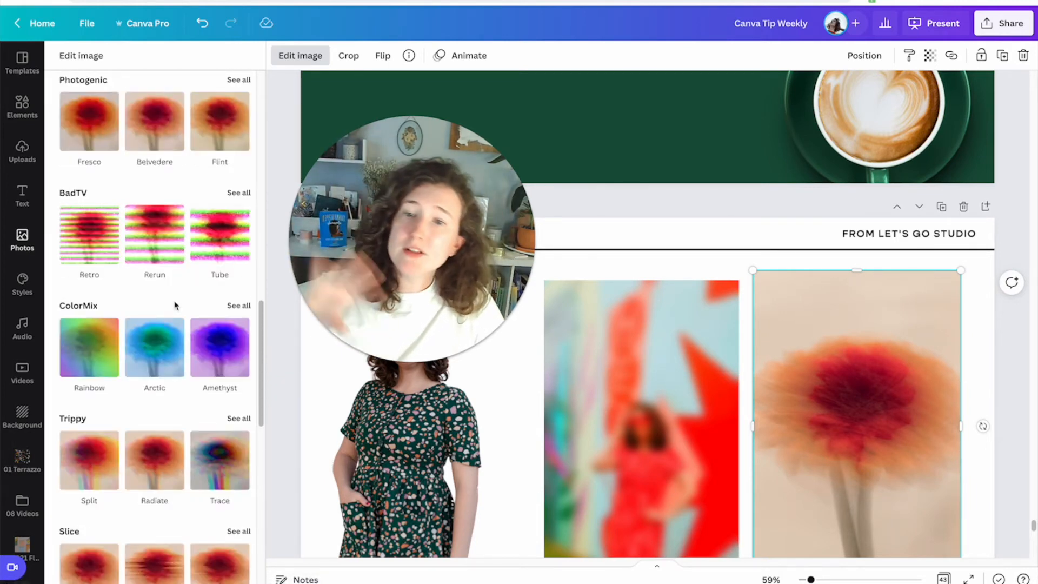
{"action": "scroll", "coordinate": [174, 306], "scroll_direction": "down", "scroll_amount": 8}
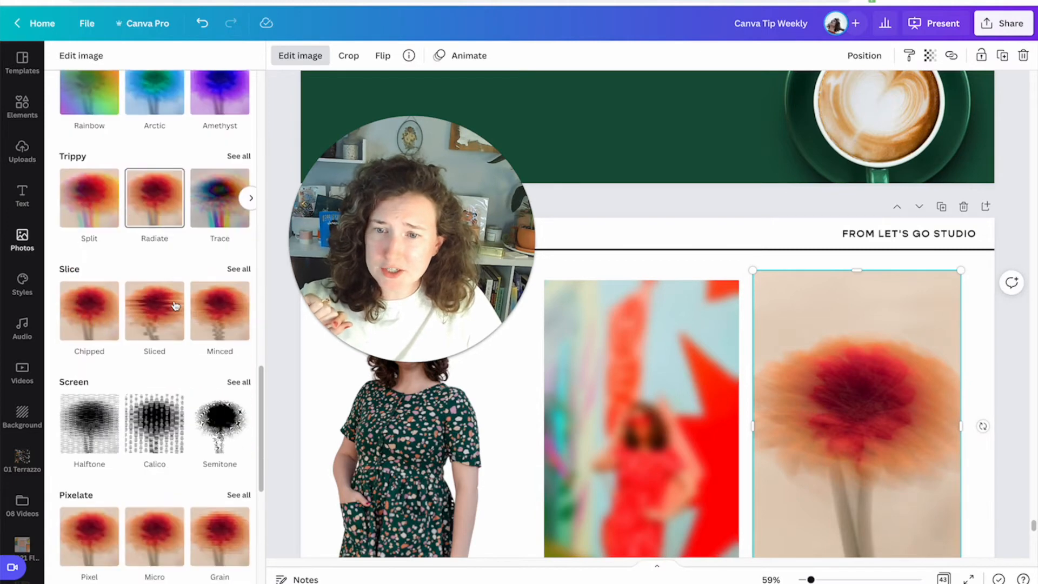
{"action": "scroll", "coordinate": [175, 306], "scroll_direction": "down", "scroll_amount": 4}
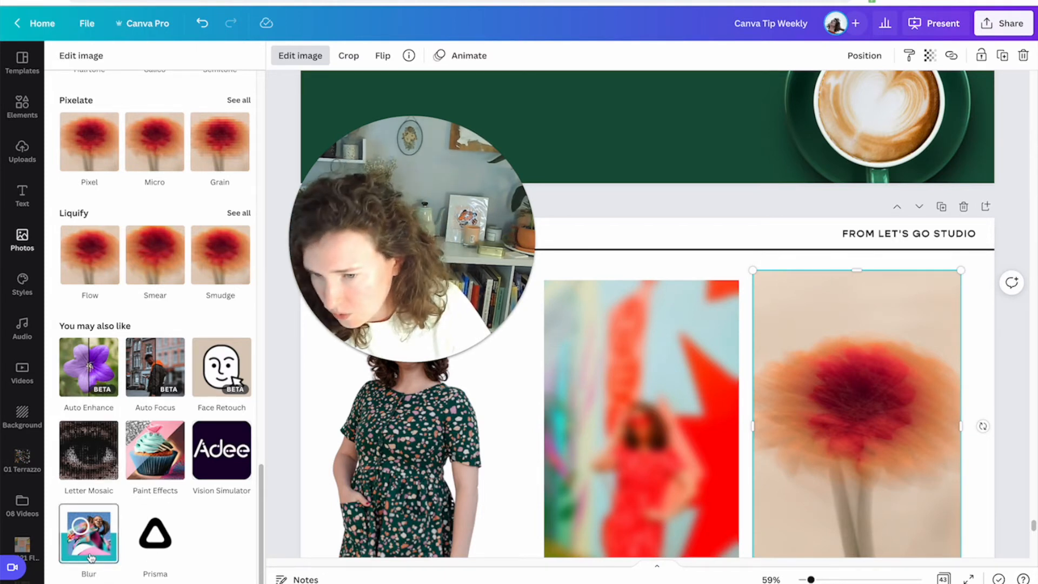
{"action": "scroll", "coordinate": [166, 485], "scroll_direction": "up", "scroll_amount": 5}
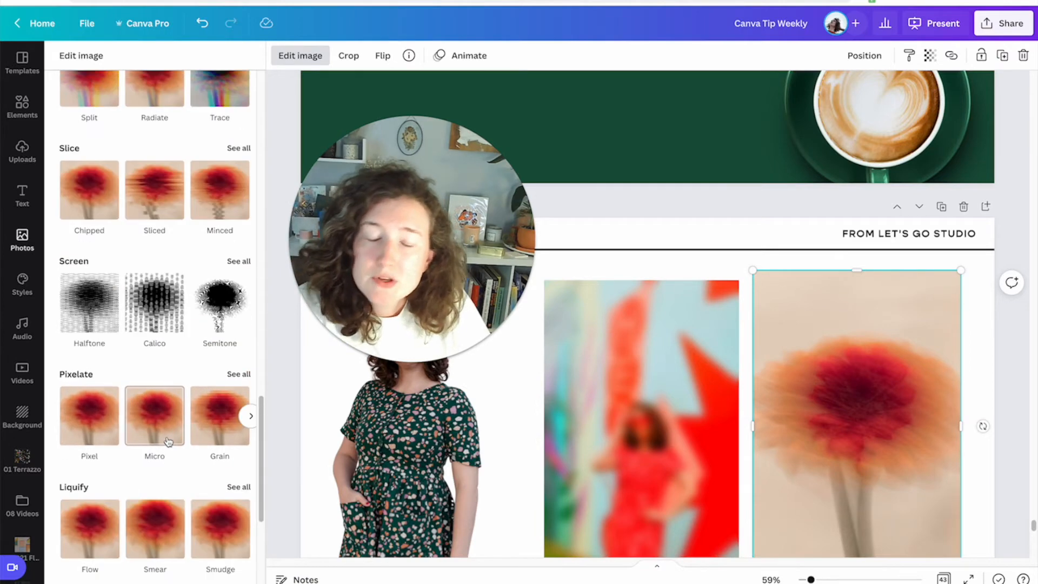
Apply the Halftone screen effect to the blurred flower photo.
{"action": "left_click", "coordinate": [238, 262]}
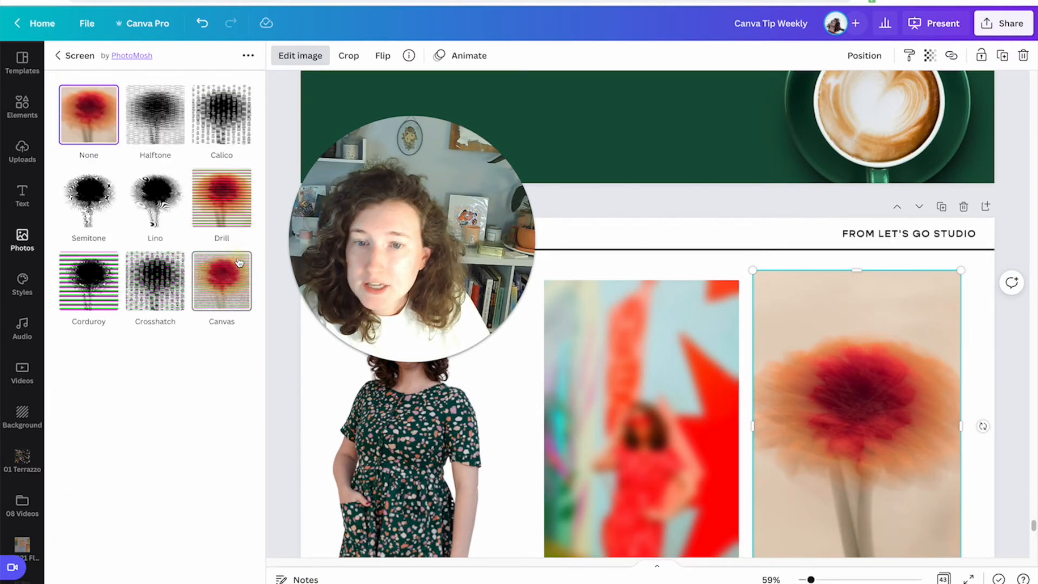
{"action": "left_click", "coordinate": [171, 128]}
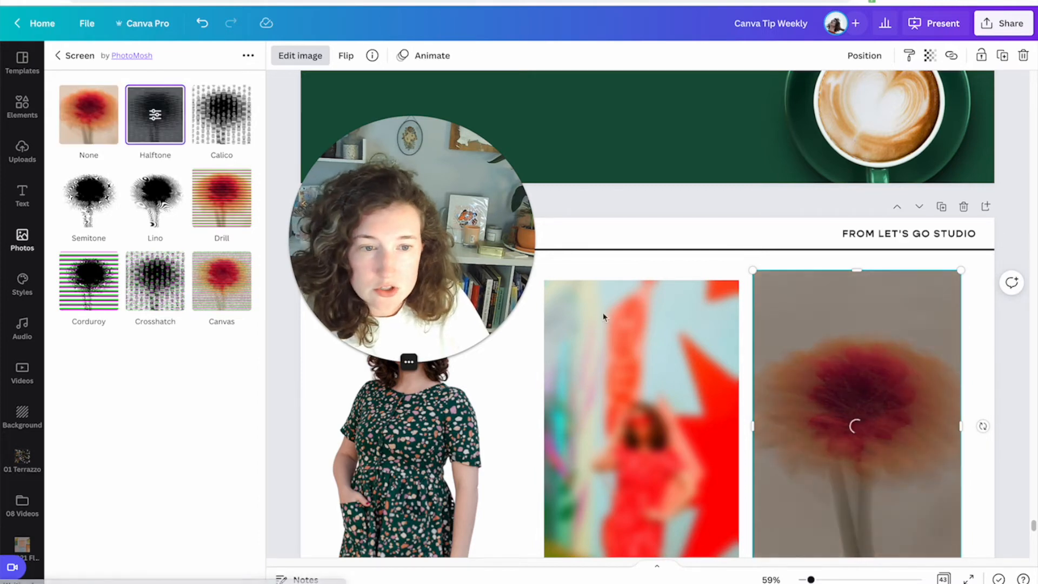
{"action": "scroll", "coordinate": [614, 319], "scroll_direction": "down", "scroll_amount": 2}
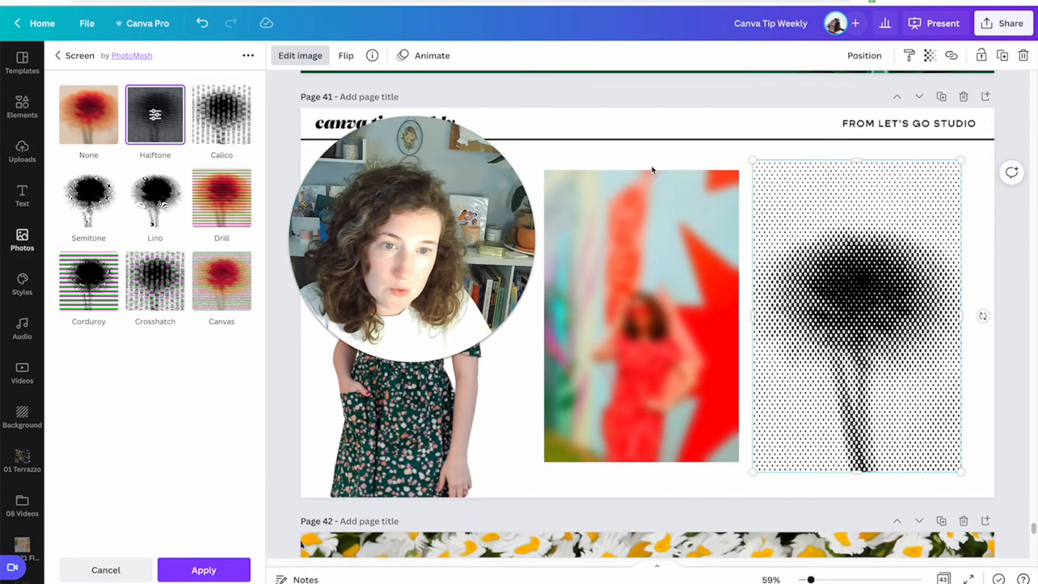
{"action": "left_click", "coordinate": [917, 123]}
Scroll through the newsletter pages and review the edited photos.
{"action": "scroll", "coordinate": [723, 265], "scroll_direction": "up", "scroll_amount": 6}
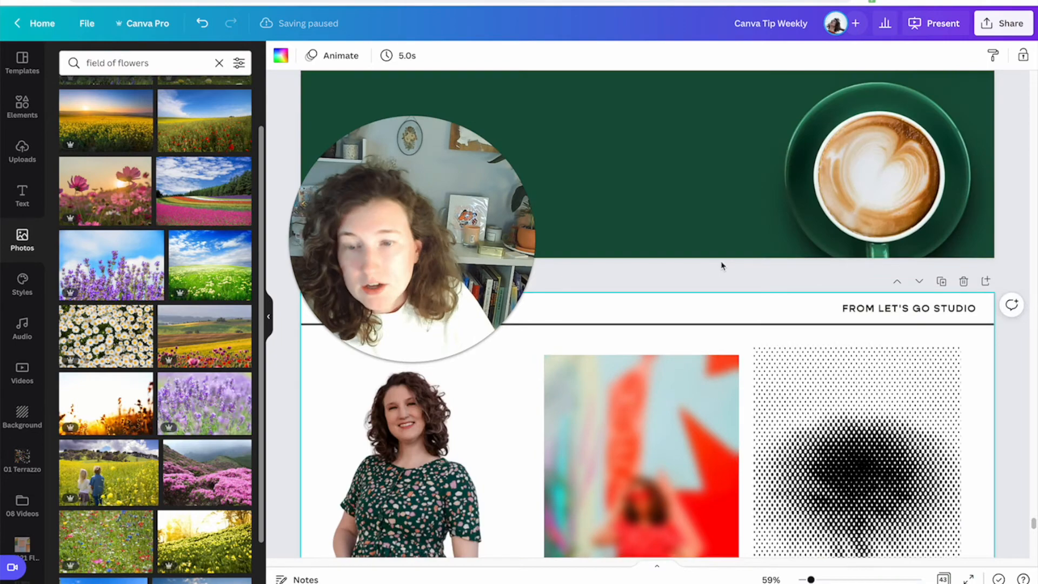
{"action": "scroll", "coordinate": [723, 265], "scroll_direction": "up", "scroll_amount": 8}
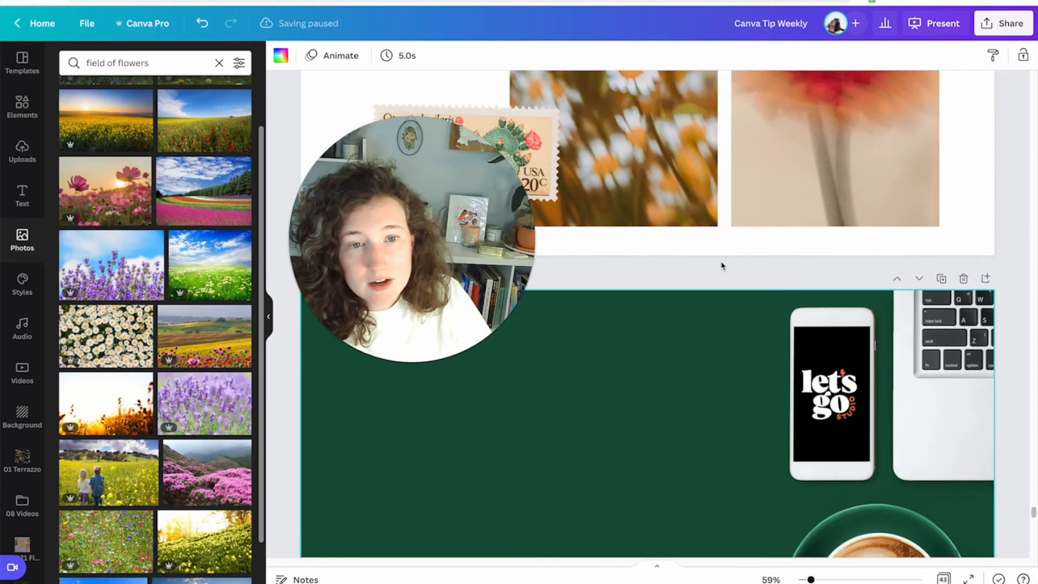
{"action": "scroll", "coordinate": [723, 265], "scroll_direction": "down", "scroll_amount": 20}
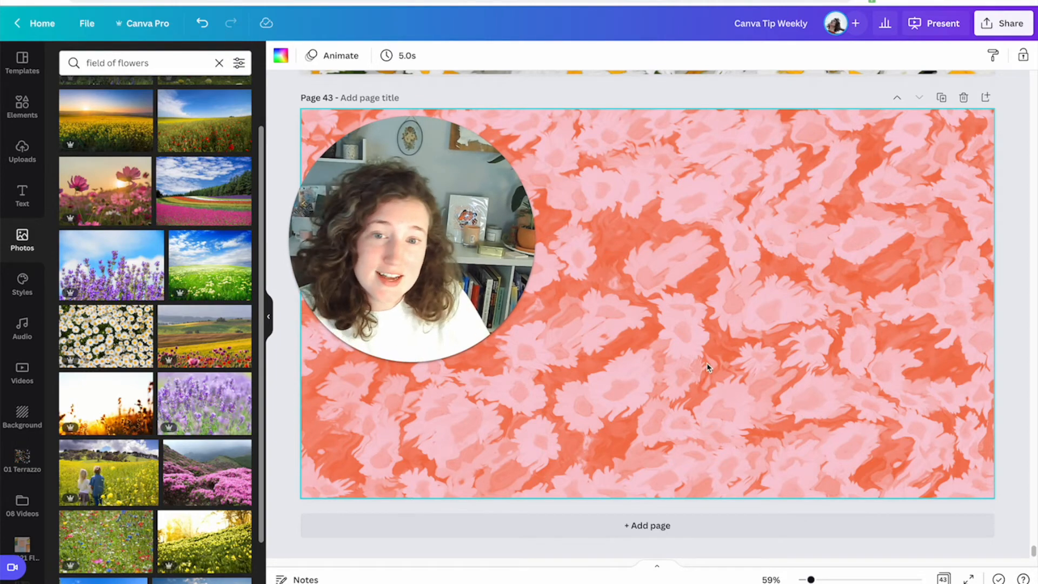
{"action": "scroll", "coordinate": [709, 367], "scroll_direction": "up", "scroll_amount": 10}
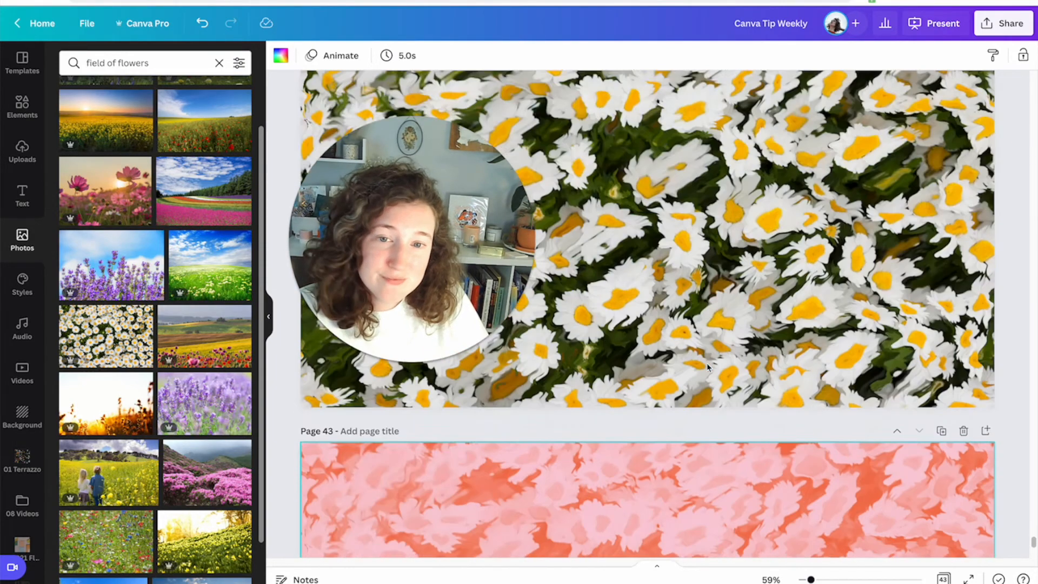
{"action": "scroll", "coordinate": [710, 368], "scroll_direction": "down", "scroll_amount": 10}
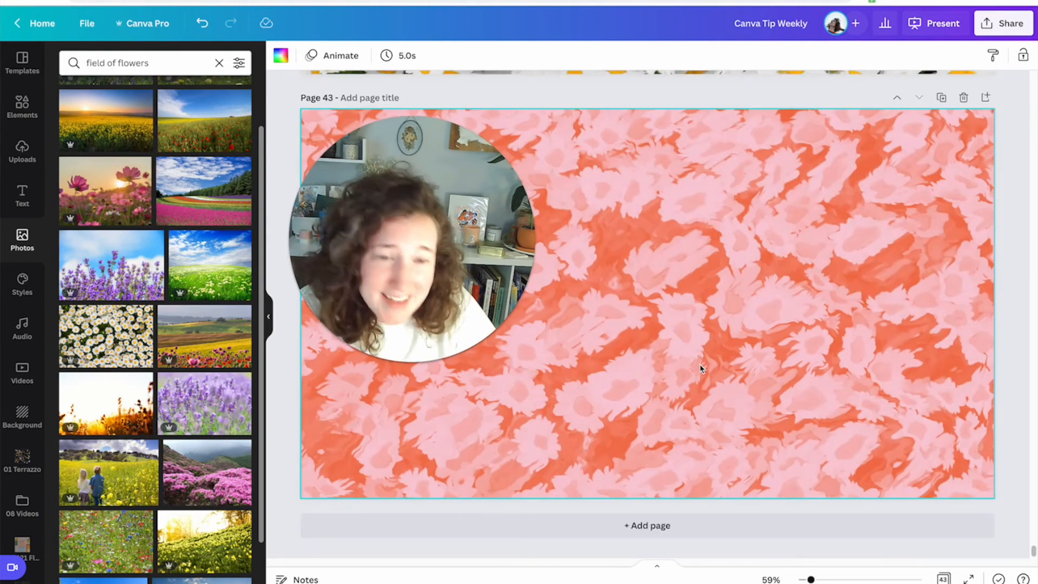
{"action": "scroll", "coordinate": [698, 346], "scroll_direction": "up", "scroll_amount": 15}
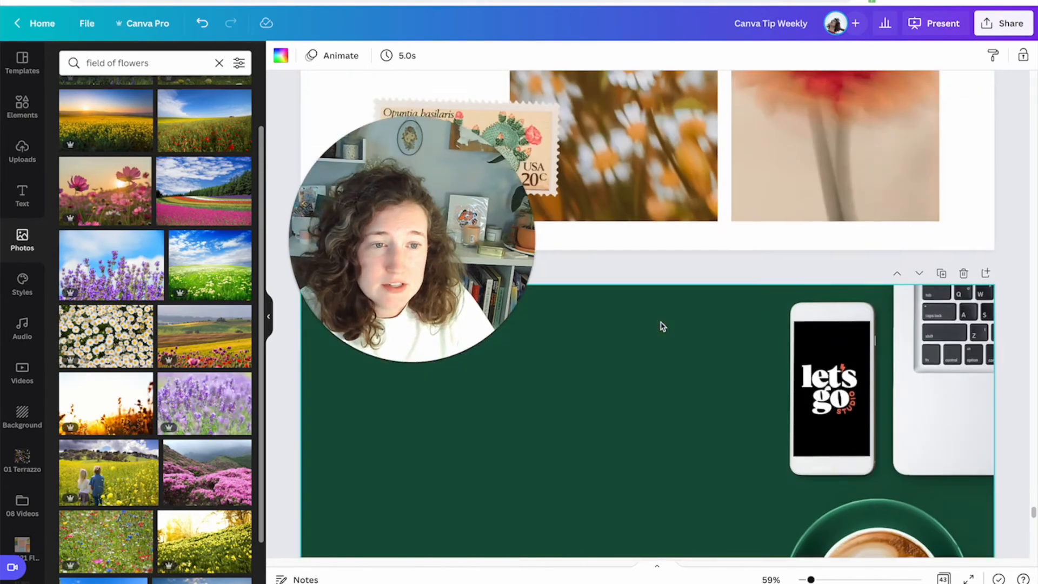
{"action": "scroll", "coordinate": [663, 326], "scroll_direction": "up", "scroll_amount": 2}
{"action": "scroll", "coordinate": [662, 326], "scroll_direction": "down", "scroll_amount": 6}
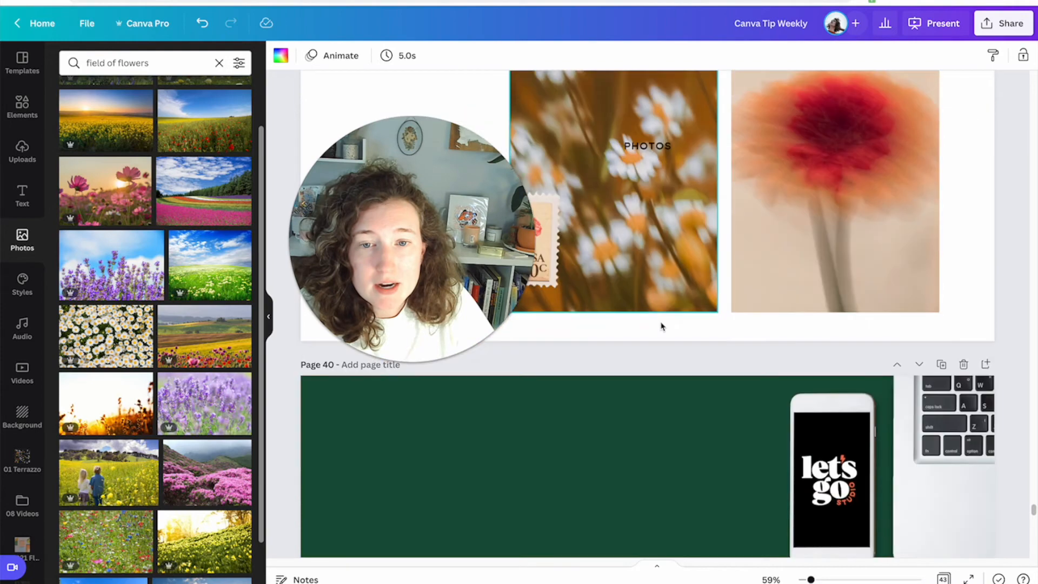
{"action": "left_click", "coordinate": [601, 406]}
{"action": "scroll", "coordinate": [601, 405], "scroll_direction": "down", "scroll_amount": 10}
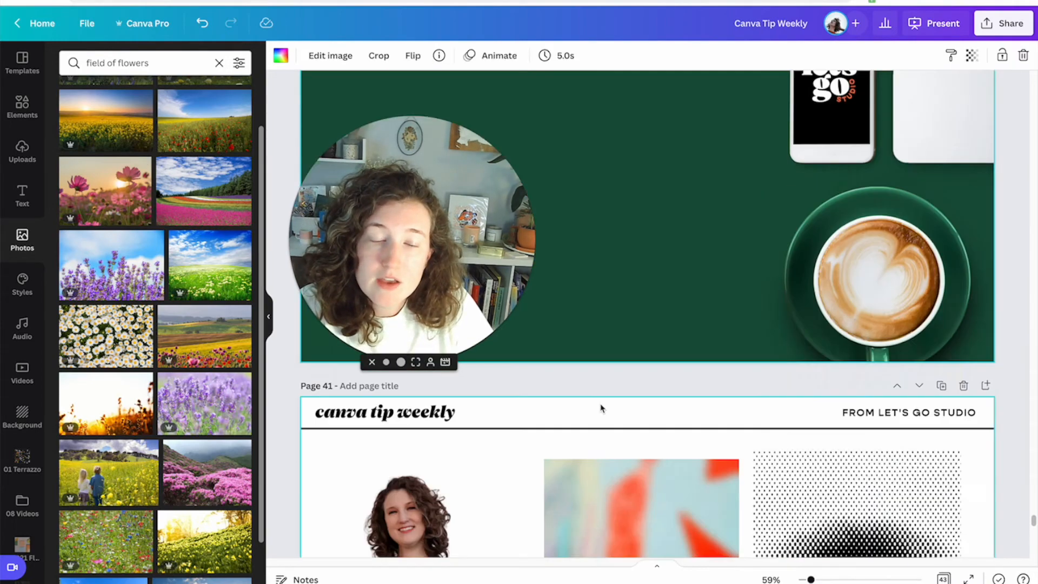
{"action": "scroll", "coordinate": [601, 407], "scroll_direction": "up", "scroll_amount": 4}
{"action": "left_click", "coordinate": [645, 452]}
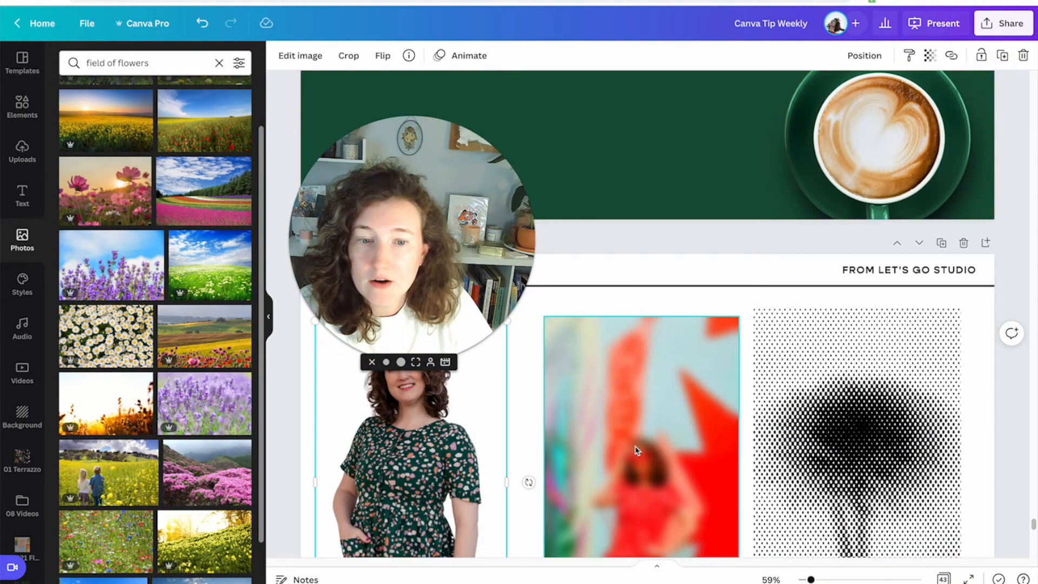
{"action": "scroll", "coordinate": [645, 451], "scroll_direction": "down", "scroll_amount": 11}
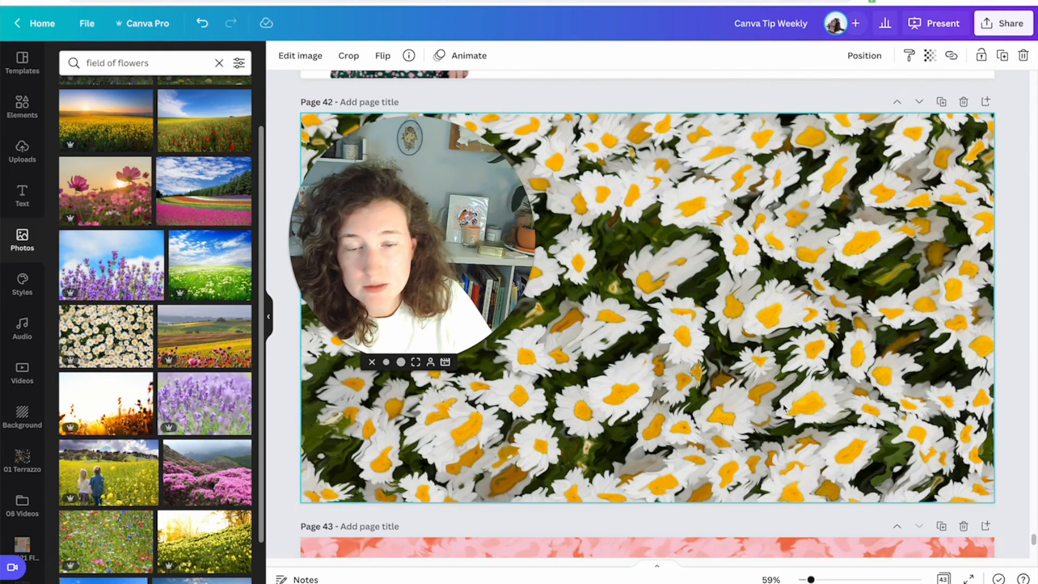
{"action": "left_click", "coordinate": [299, 57]}
{"action": "scroll", "coordinate": [172, 316], "scroll_direction": "down", "scroll_amount": 10}
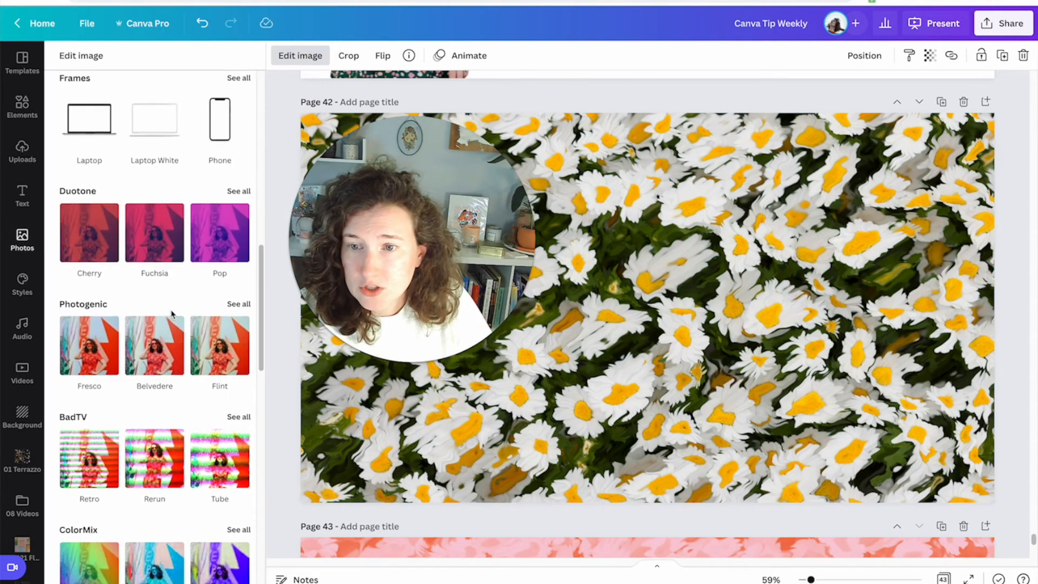
{"action": "scroll", "coordinate": [172, 316], "scroll_direction": "up", "scroll_amount": 2}
{"action": "scroll", "coordinate": [640, 222], "scroll_direction": "down", "scroll_amount": 8}
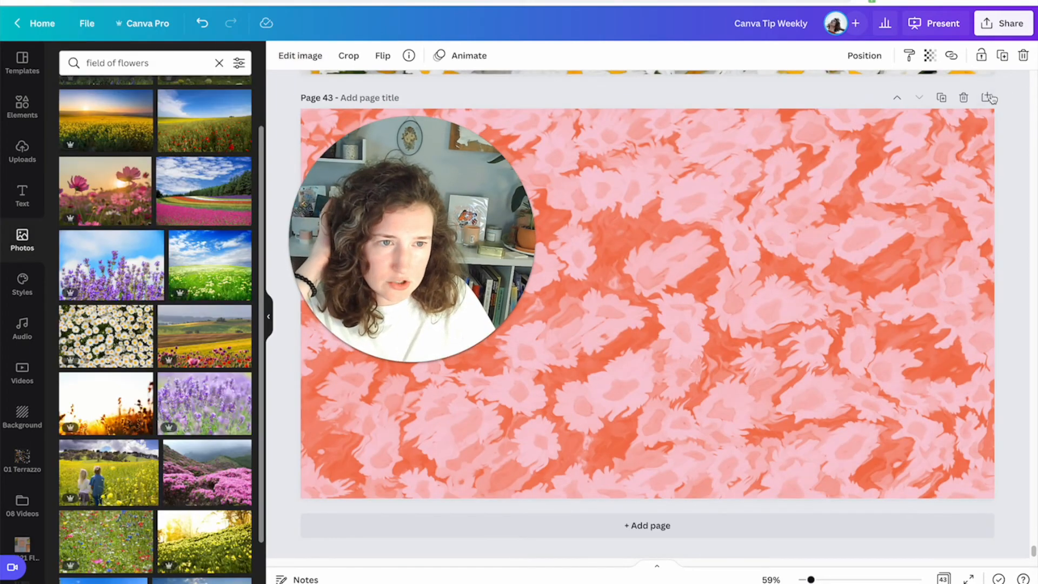
{"action": "scroll", "coordinate": [961, 138], "scroll_direction": "up", "scroll_amount": 15}
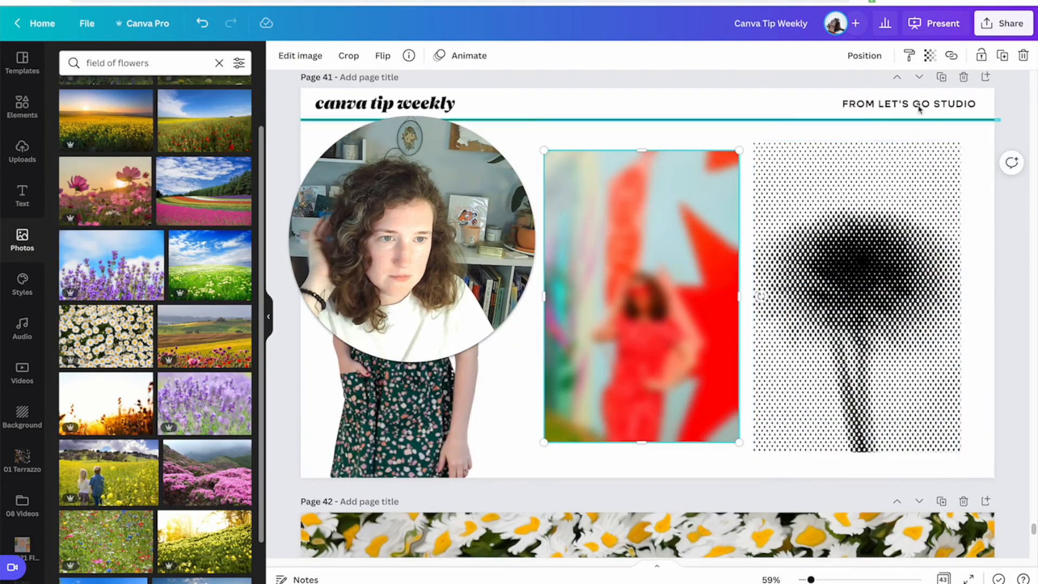
Duplicate page 41 and delete the two effect photos from the copy.
{"action": "left_click", "coordinate": [938, 78]}
{"action": "left_click_drag", "start_coordinate": [989, 460], "coordinate": [433, 404]}
{"action": "key", "text": "Delete"}
{"action": "left_click_drag", "start_coordinate": [439, 273], "coordinate": [237, 274]}
{"action": "left_click", "coordinate": [501, 292]}
Copy the cut-out portrait and paste a second copy beside it on the new page.
{"action": "scroll", "coordinate": [503, 297], "scroll_direction": "up", "scroll_amount": 4}
{"action": "left_click", "coordinate": [461, 206]}
{"action": "key", "text": "ctrl+c"}
{"action": "left_click", "coordinate": [563, 489]}
{"action": "scroll", "coordinate": [557, 444], "scroll_direction": "down", "scroll_amount": 3}
{"action": "key", "text": "ctrl+v"}
{"action": "left_click_drag", "start_coordinate": [432, 344], "coordinate": [756, 361]}
Set the new page's background color to light pink from the brand kit.
{"action": "left_click", "coordinate": [387, 341]}
{"action": "left_click", "coordinate": [471, 330]}
{"action": "left_click", "coordinate": [319, 57]}
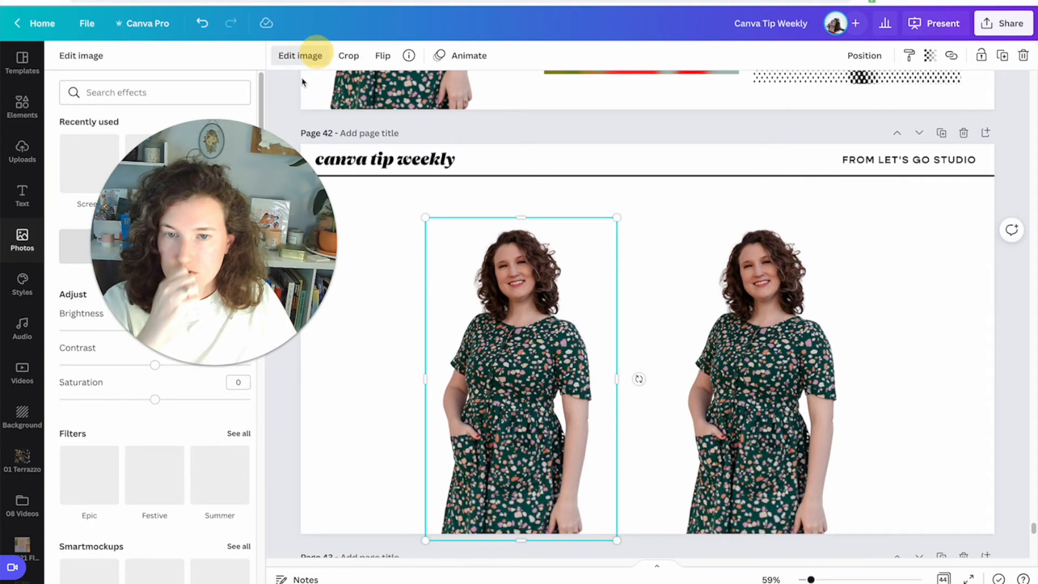
{"action": "left_click", "coordinate": [338, 295]}
{"action": "left_click", "coordinate": [280, 55]}
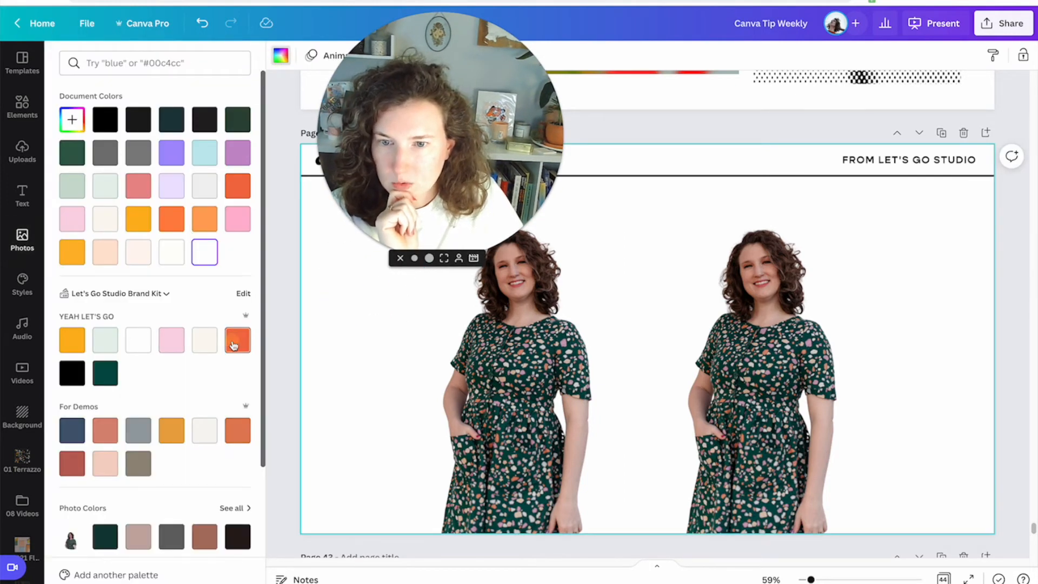
{"action": "left_click", "coordinate": [237, 339]}
{"action": "left_click", "coordinate": [171, 340]}
Apply the Glow shadow effect to the left portrait.
{"action": "left_click", "coordinate": [463, 388]}
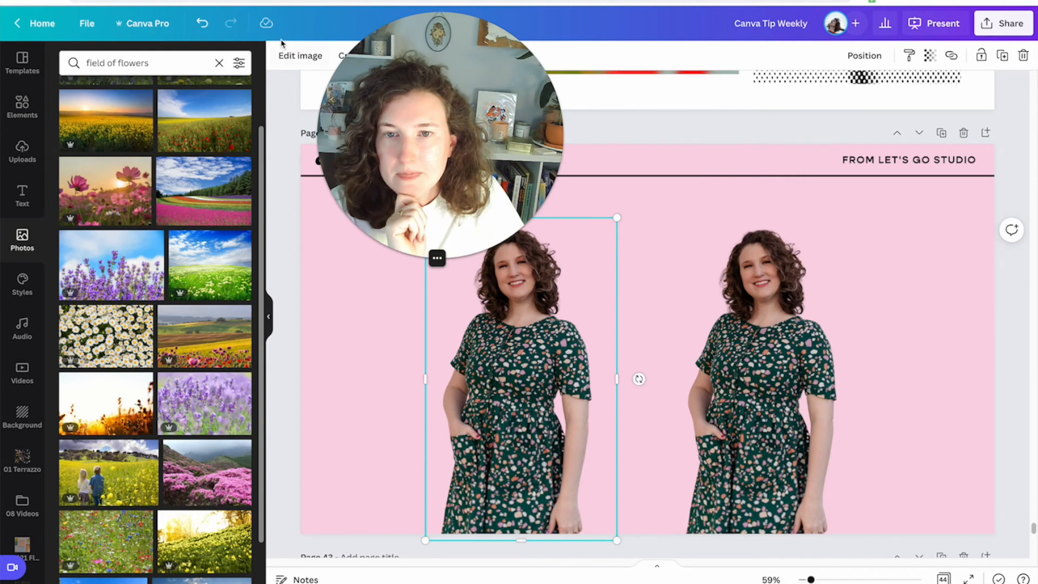
{"action": "left_click", "coordinate": [294, 55]}
{"action": "scroll", "coordinate": [98, 353], "scroll_direction": "down", "scroll_amount": 5}
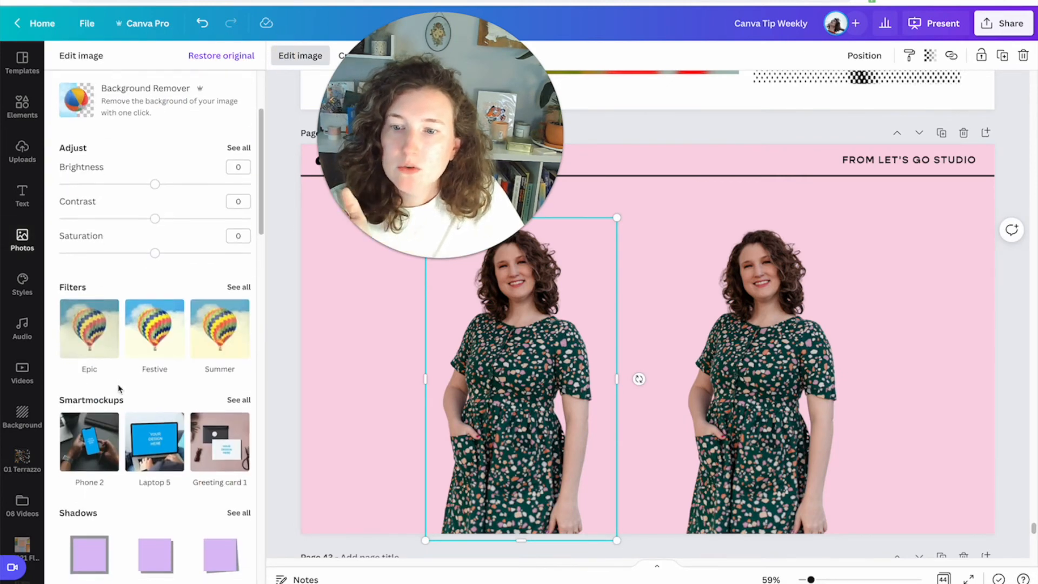
{"action": "left_click", "coordinate": [90, 420]}
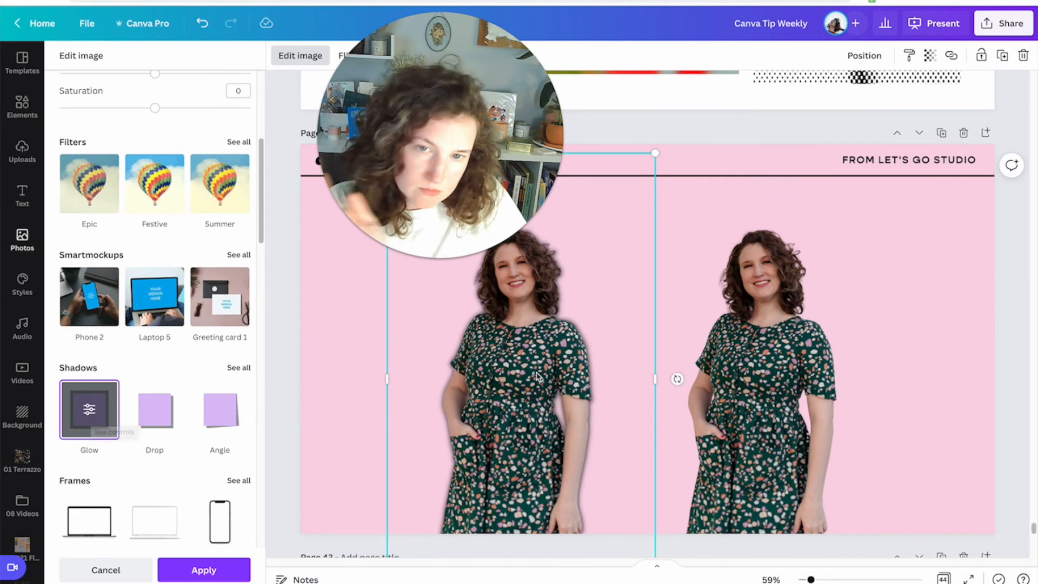
{"action": "left_click", "coordinate": [775, 338]}
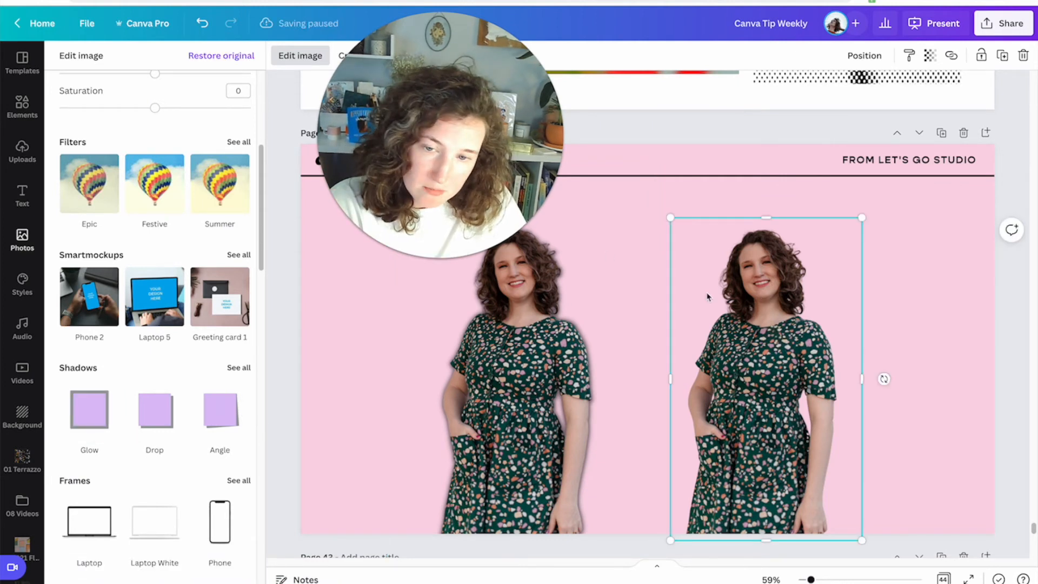
Apply a white Glow shadow to the right portrait with blur 0, size 22 and transparency 100.
{"action": "left_click", "coordinate": [84, 421]}
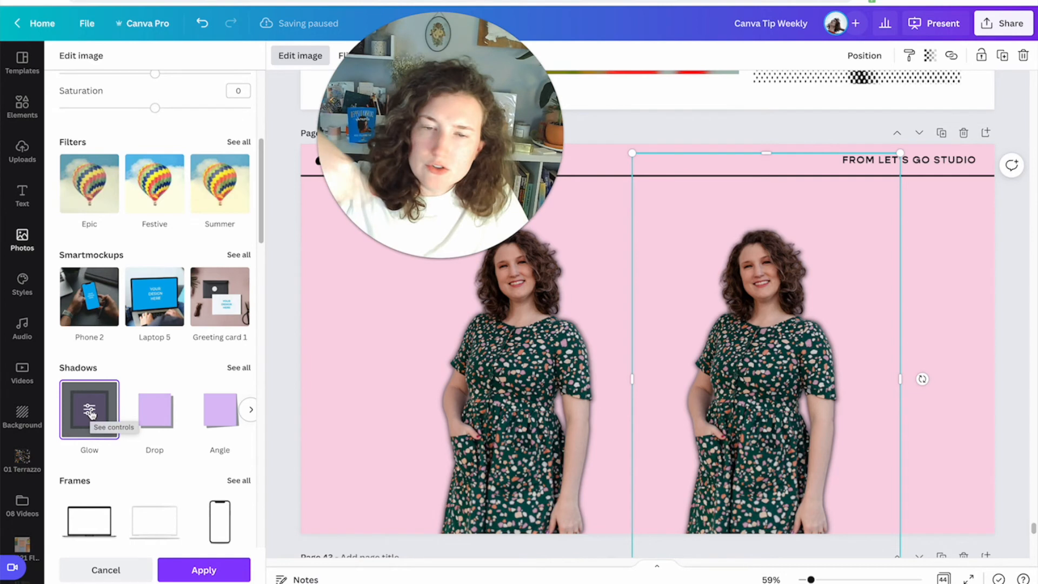
{"action": "left_click", "coordinate": [91, 413]}
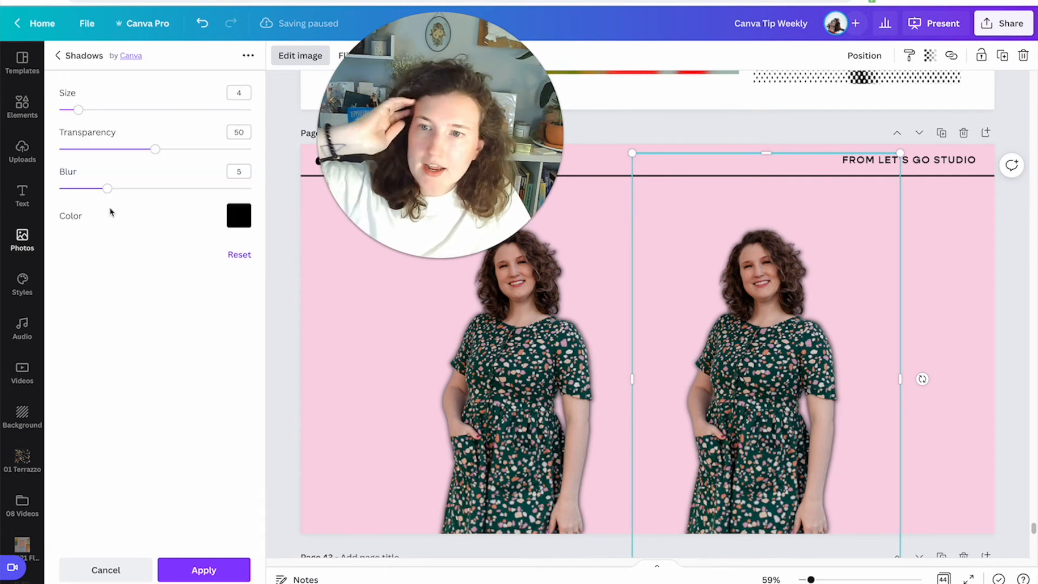
{"action": "left_click_drag", "start_coordinate": [109, 189], "coordinate": [2, 187]}
{"action": "left_click", "coordinate": [233, 214]}
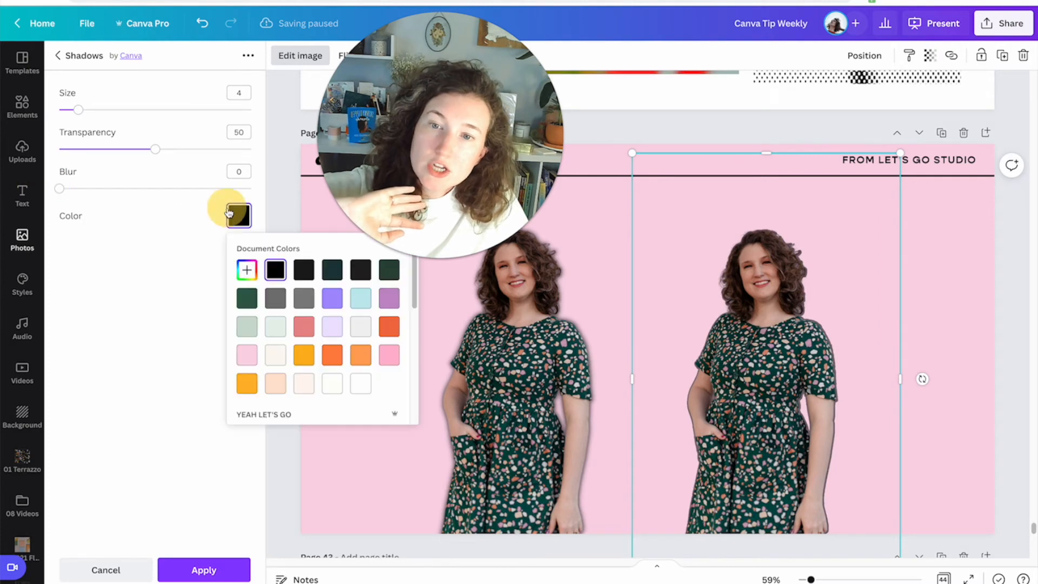
{"action": "left_click", "coordinate": [356, 389]}
{"action": "left_click_drag", "start_coordinate": [68, 105], "coordinate": [360, 155]}
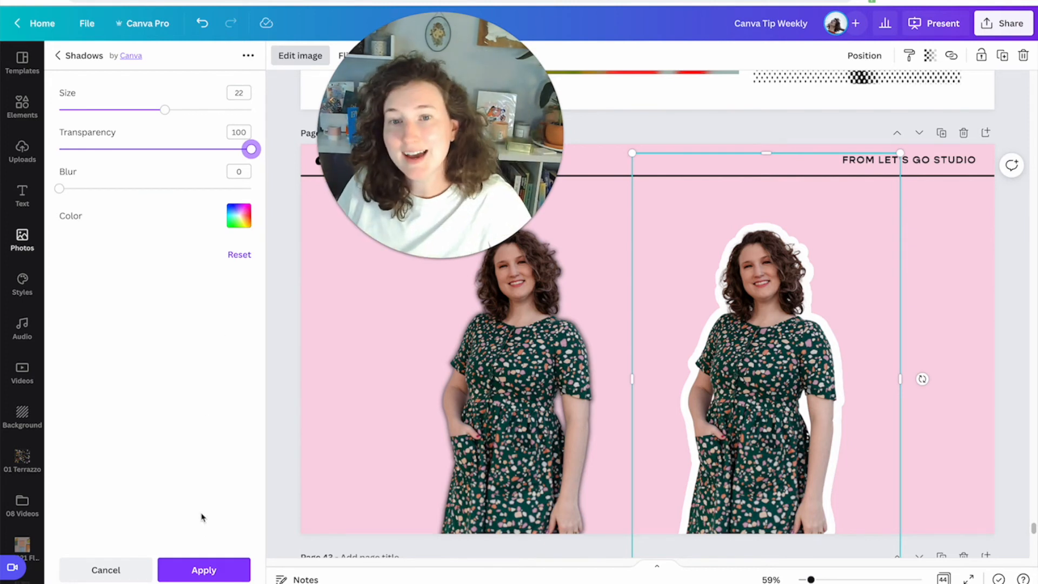
{"action": "left_click", "coordinate": [205, 569]}
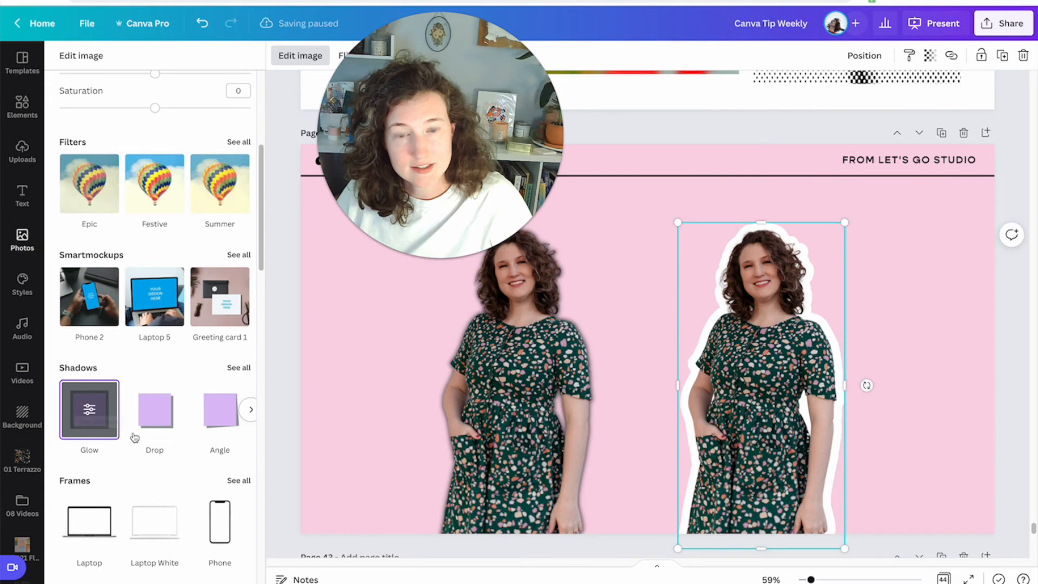
Add the uploaded lead-magnet graphic to the page and arrange it to the right of the two repositioned portraits.
{"action": "left_click", "coordinate": [316, 438]}
{"action": "left_click", "coordinate": [319, 435]}
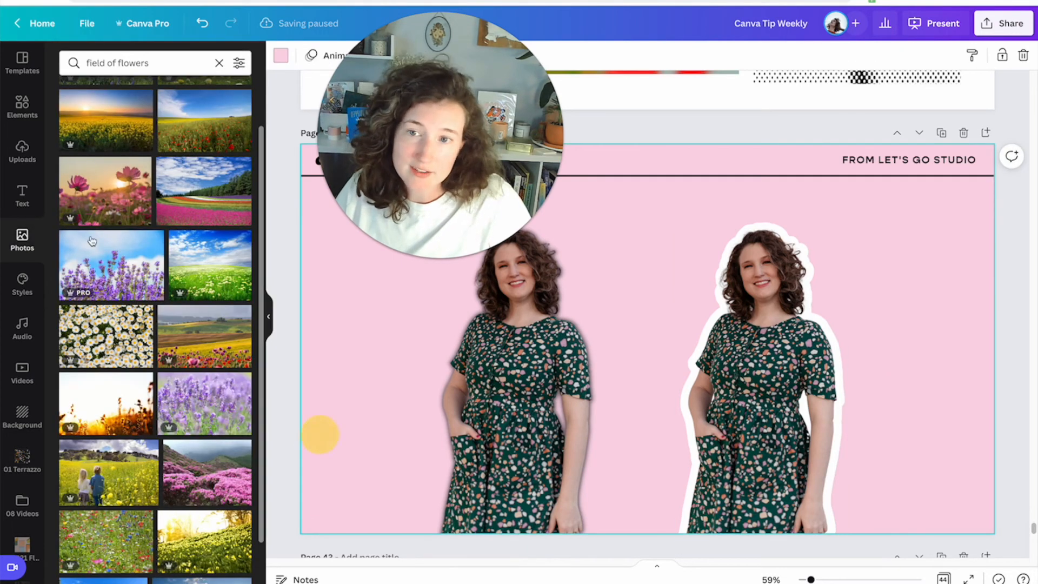
{"action": "left_click", "coordinate": [22, 152]}
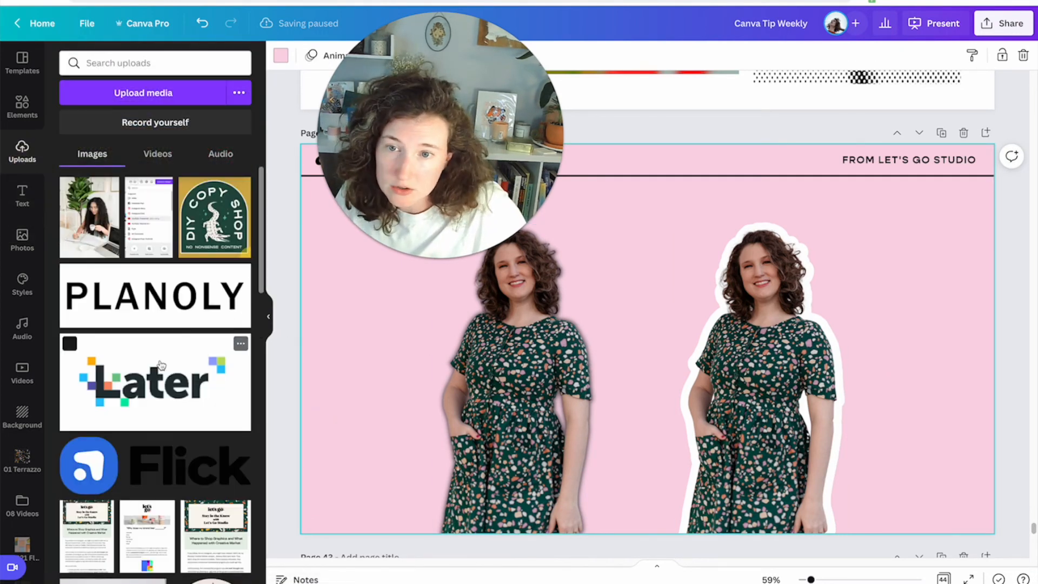
{"action": "scroll", "coordinate": [159, 338], "scroll_direction": "down", "scroll_amount": 2}
{"action": "scroll", "coordinate": [159, 338], "scroll_direction": "down", "scroll_amount": 10}
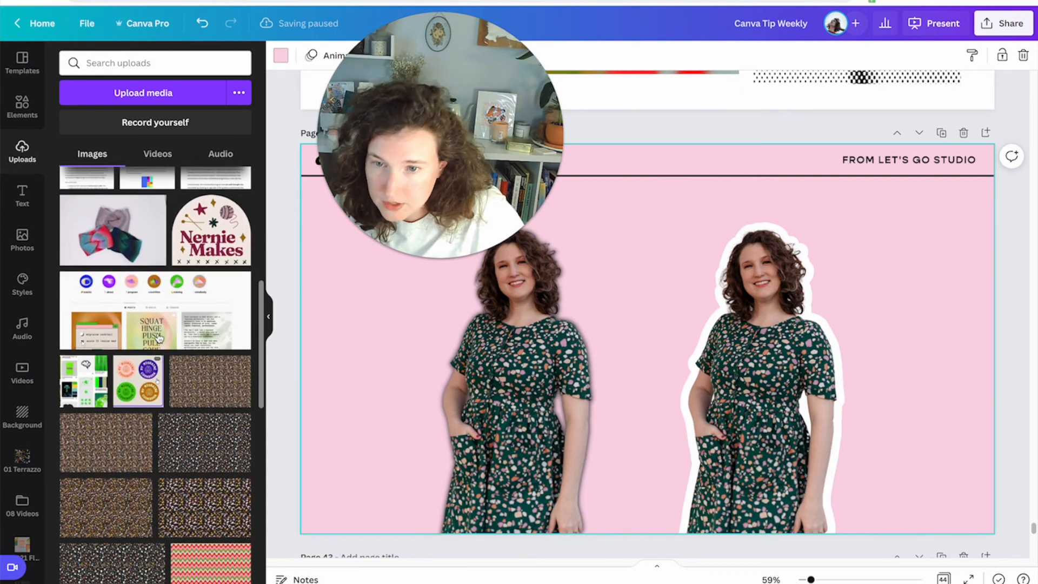
{"action": "scroll", "coordinate": [177, 372], "scroll_direction": "down", "scroll_amount": 10}
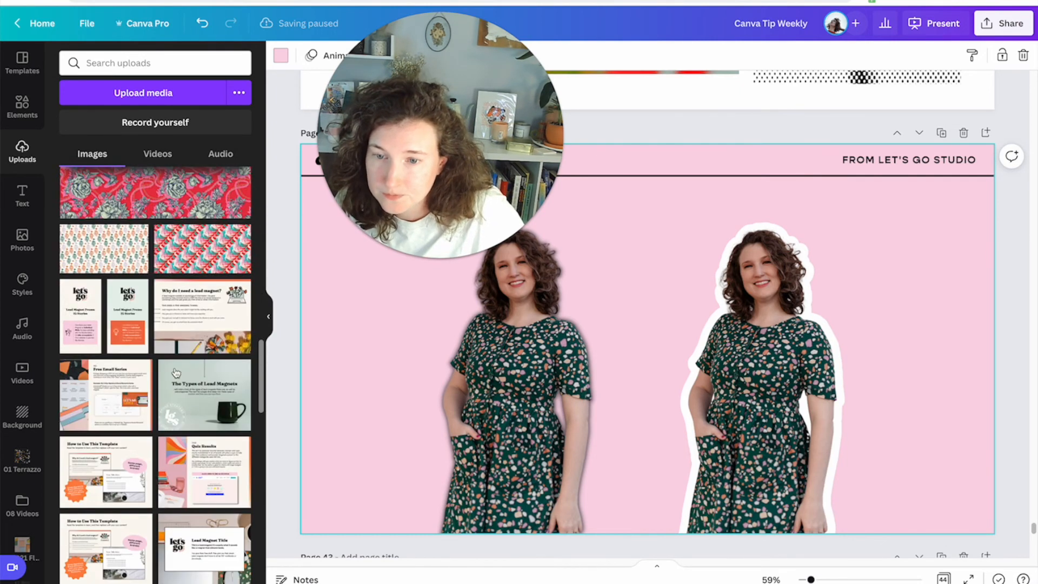
{"action": "left_click", "coordinate": [176, 319]}
{"action": "left_click_drag", "start_coordinate": [619, 350], "coordinate": [696, 359]}
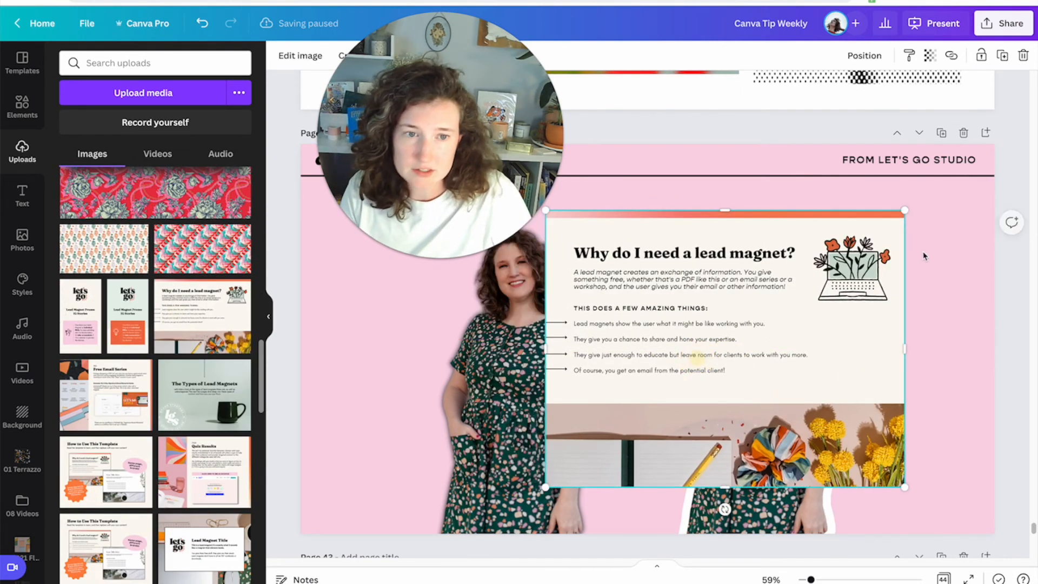
{"action": "left_click_drag", "start_coordinate": [906, 211], "coordinate": [830, 245]}
{"action": "left_click_drag", "start_coordinate": [654, 364], "coordinate": [800, 347]}
{"action": "left_click", "coordinate": [571, 354]}
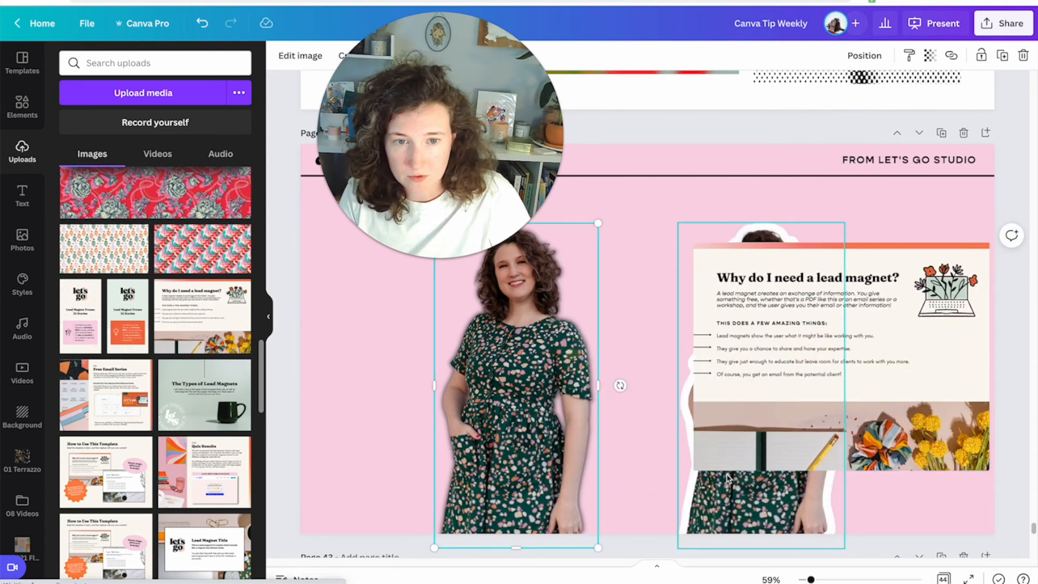
{"action": "left_click", "coordinate": [747, 495], "text": "shift"}
{"action": "left_click_drag", "start_coordinate": [747, 496], "coordinate": [595, 493]}
{"action": "left_click_drag", "start_coordinate": [733, 394], "coordinate": [712, 399]}
{"action": "left_click_drag", "start_coordinate": [575, 400], "coordinate": [491, 399]}
{"action": "left_click", "coordinate": [704, 391]}
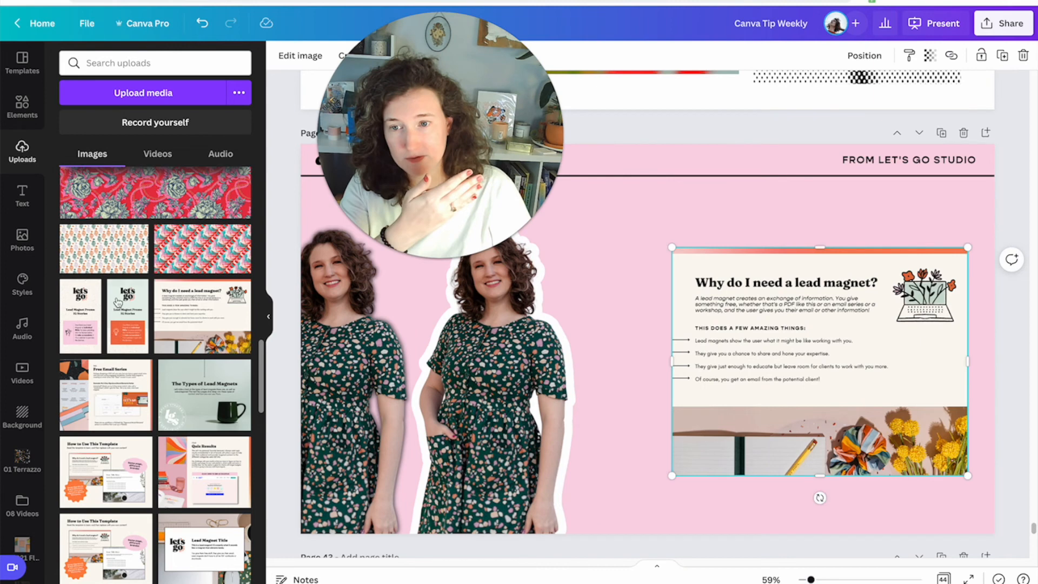
Apply a black Glow shadow outline to the lead-magnet graphic with transparency 100, blur 0 and size 3.
{"action": "left_click", "coordinate": [282, 60]}
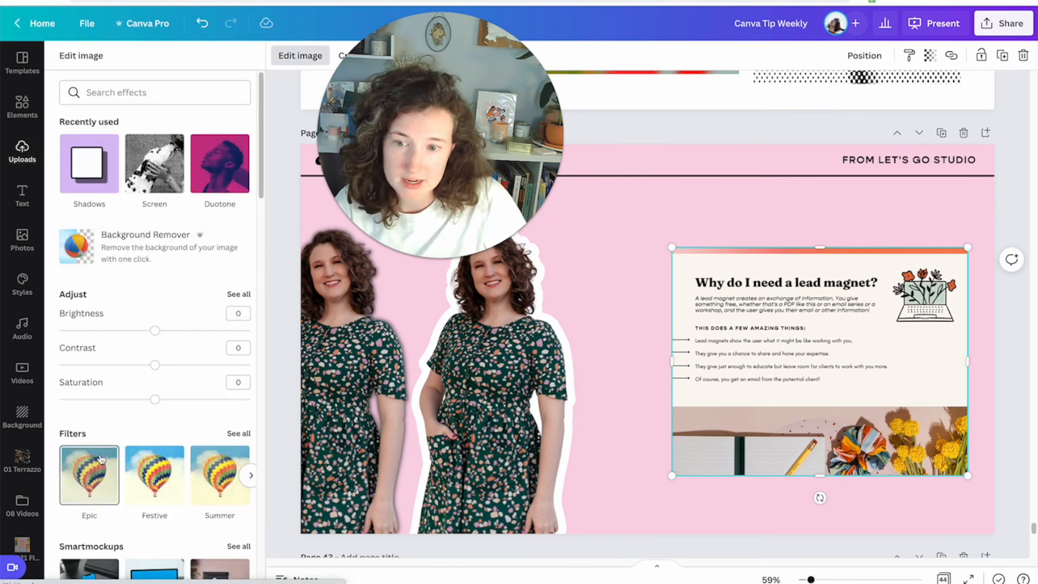
{"action": "scroll", "coordinate": [90, 379], "scroll_direction": "down", "scroll_amount": 5}
{"action": "left_click", "coordinate": [88, 400]}
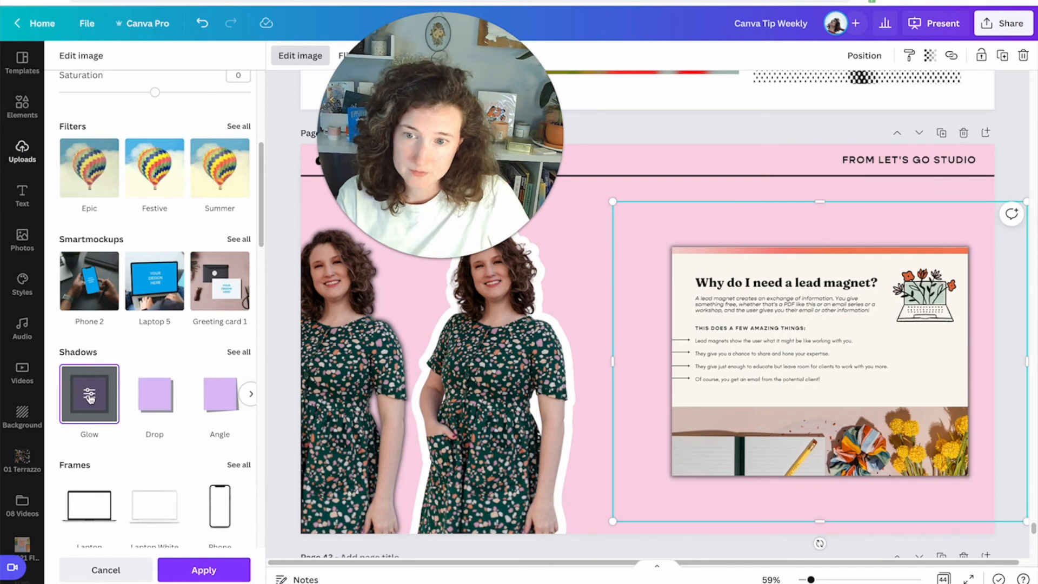
{"action": "left_click", "coordinate": [89, 396]}
{"action": "left_click_drag", "start_coordinate": [157, 153], "coordinate": [251, 149]}
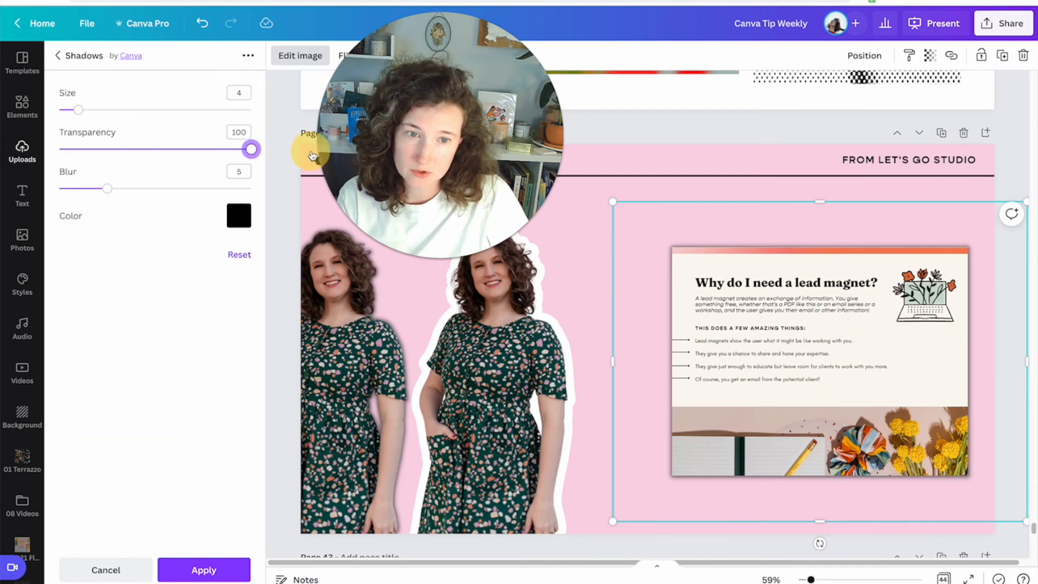
{"action": "left_click_drag", "start_coordinate": [102, 194], "coordinate": [59, 189]}
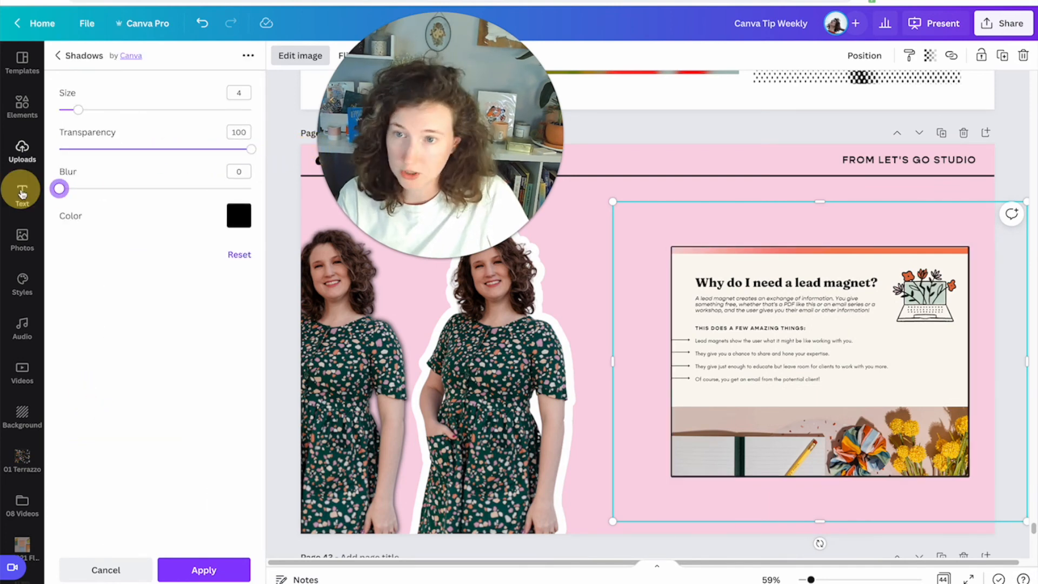
{"action": "left_click_drag", "start_coordinate": [78, 111], "coordinate": [90, 112]}
{"action": "left_click", "coordinate": [238, 215]}
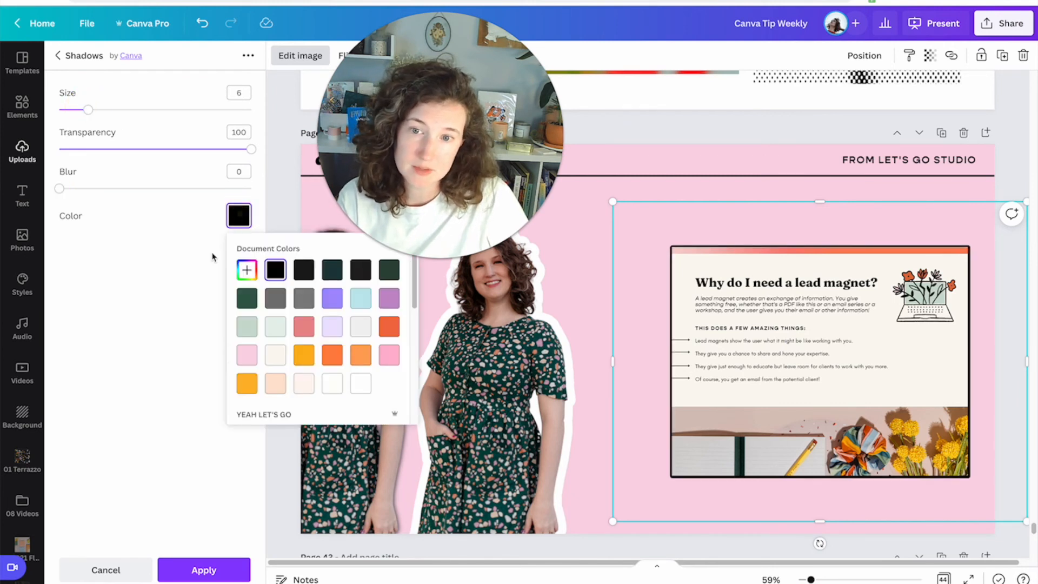
{"action": "left_click", "coordinate": [365, 389]}
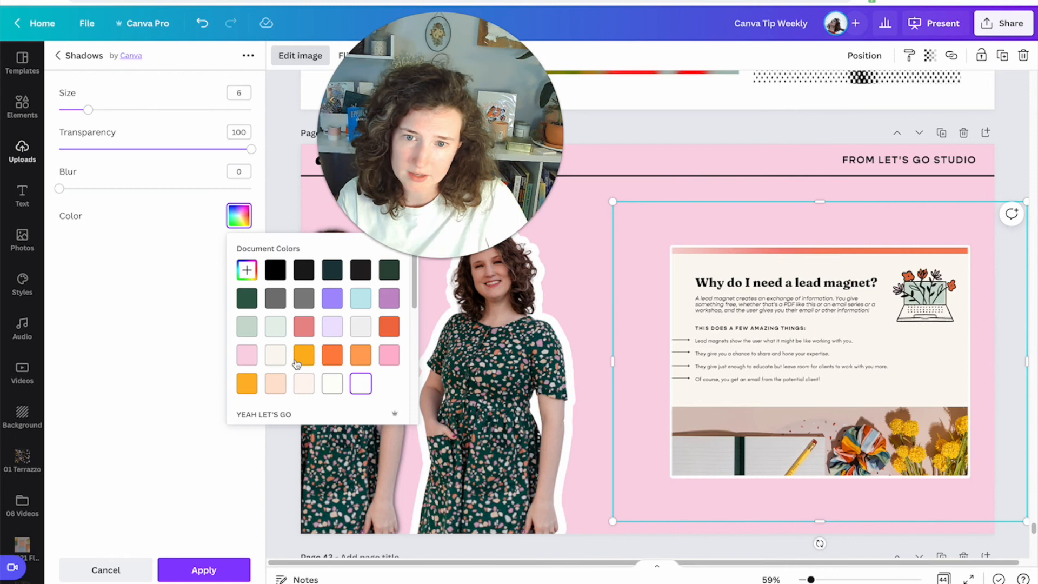
{"action": "left_click", "coordinate": [276, 270]}
{"action": "left_click_drag", "start_coordinate": [90, 115], "coordinate": [75, 112]}
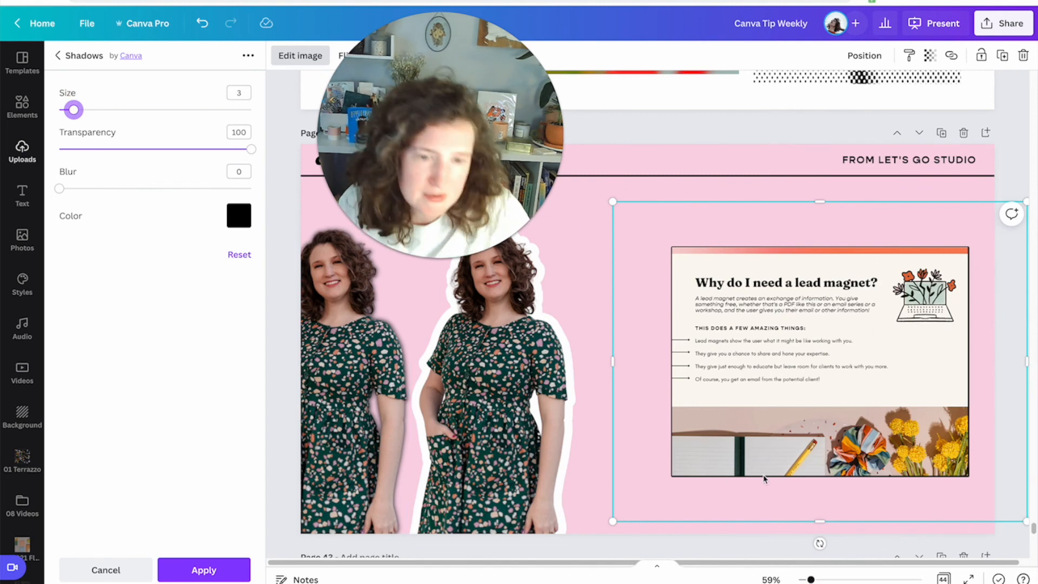
{"action": "key", "text": "Escape"}
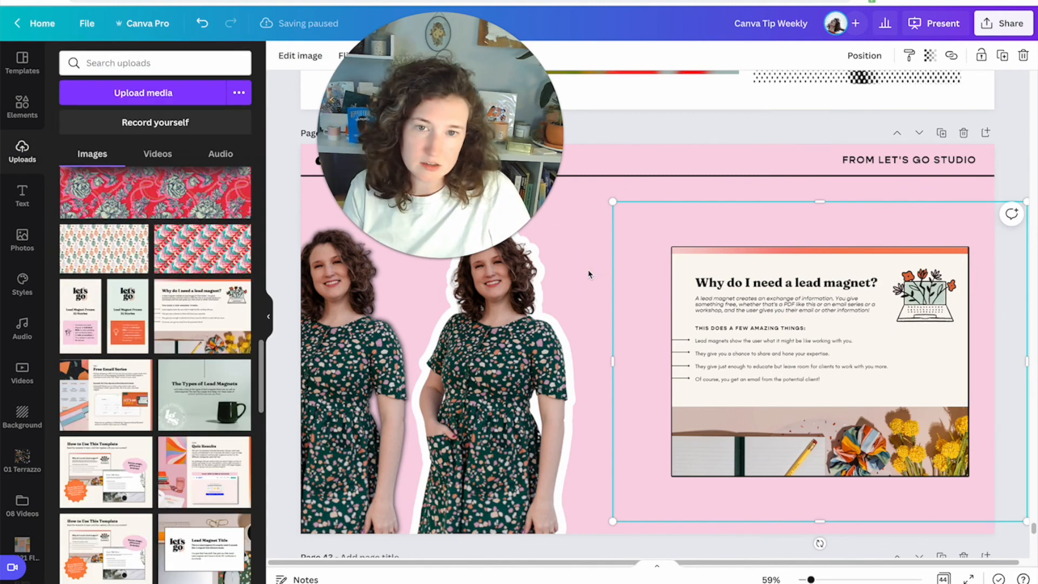
{"action": "left_click", "coordinate": [648, 158]}
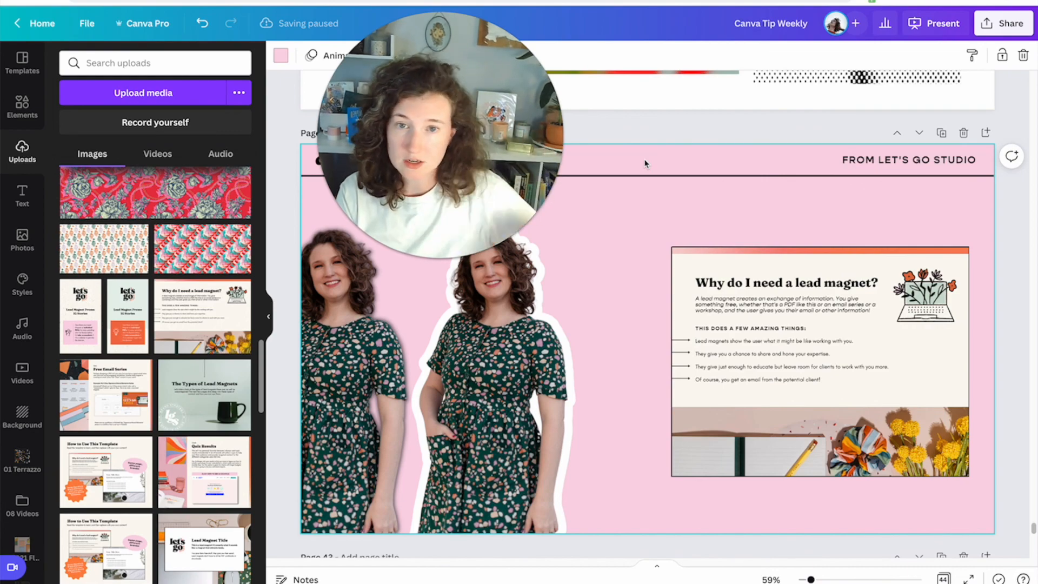
{"action": "scroll", "coordinate": [689, 249], "scroll_direction": "down", "scroll_amount": 15}
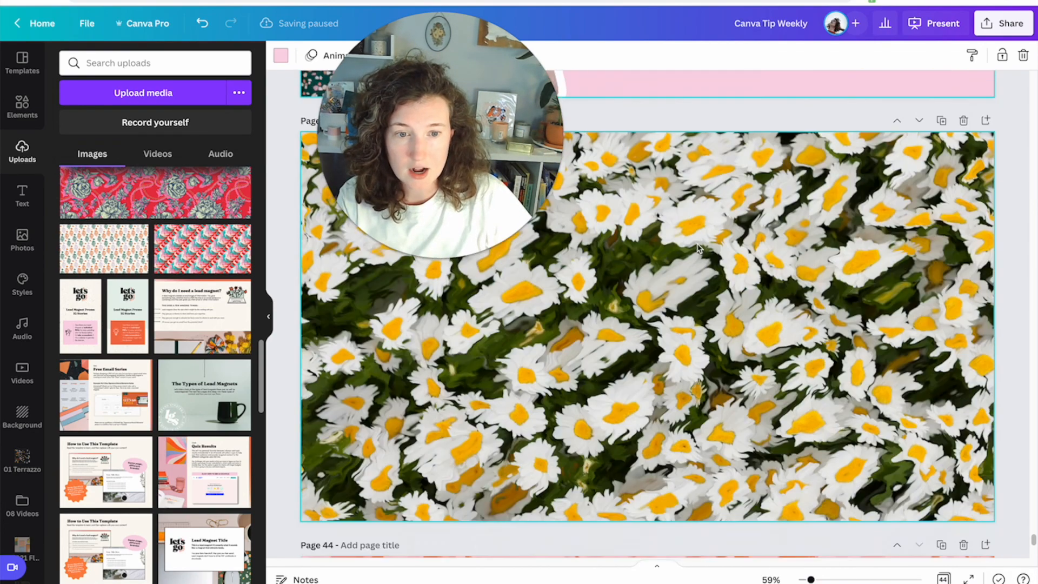
{"action": "scroll", "coordinate": [718, 249], "scroll_direction": "down", "scroll_amount": 3}
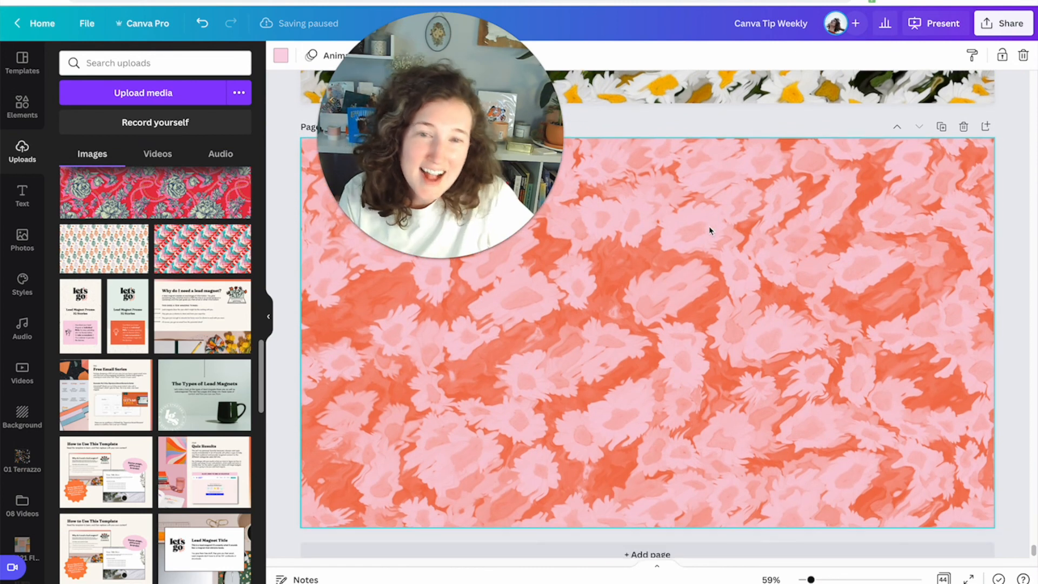